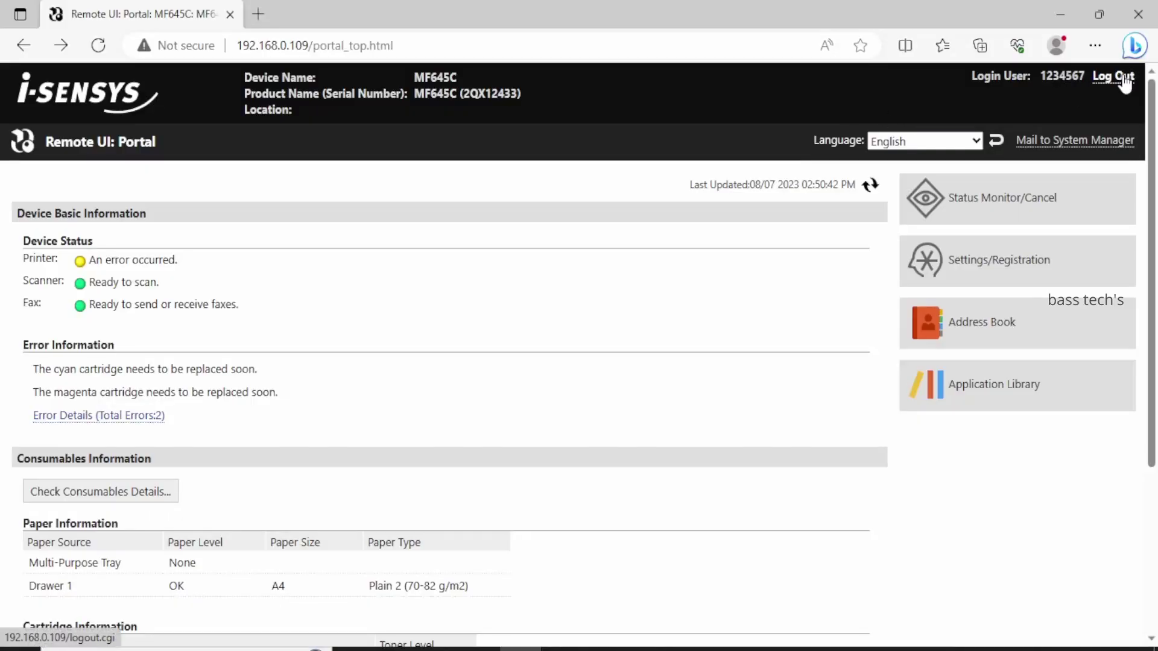
Log out, then sign back in to Remote UI in System Manager Mode with the manager ID and PIN
{"action": "left_click", "coordinate": [1113, 77]}
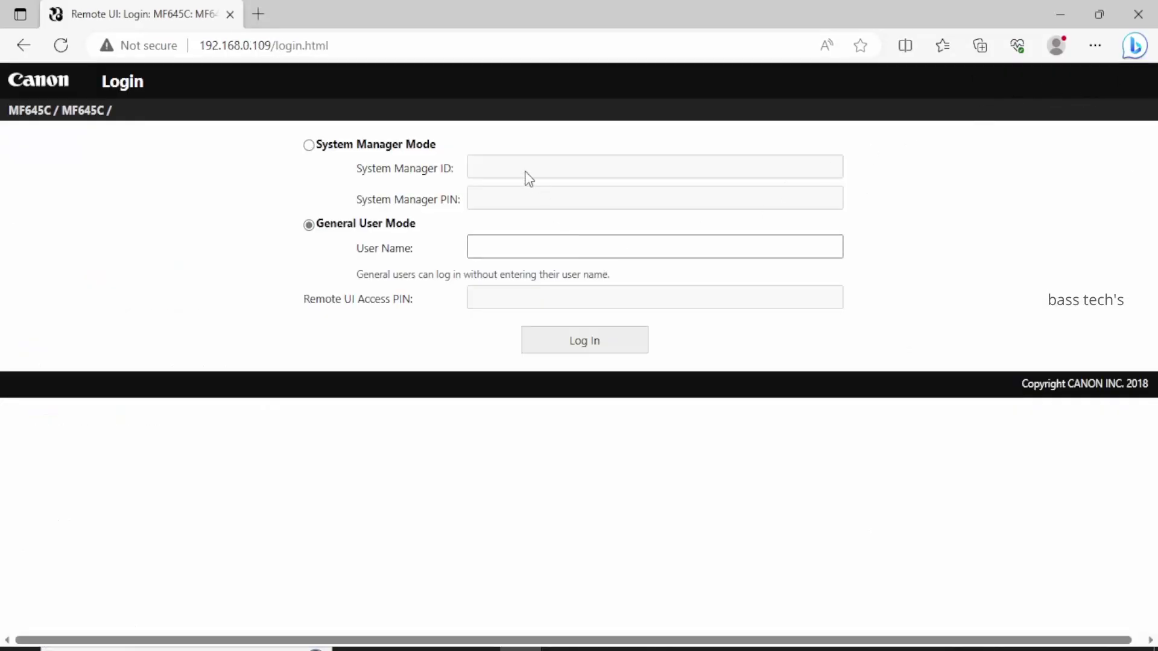
{"action": "left_click", "coordinate": [403, 145]}
{"action": "left_click", "coordinate": [504, 157]}
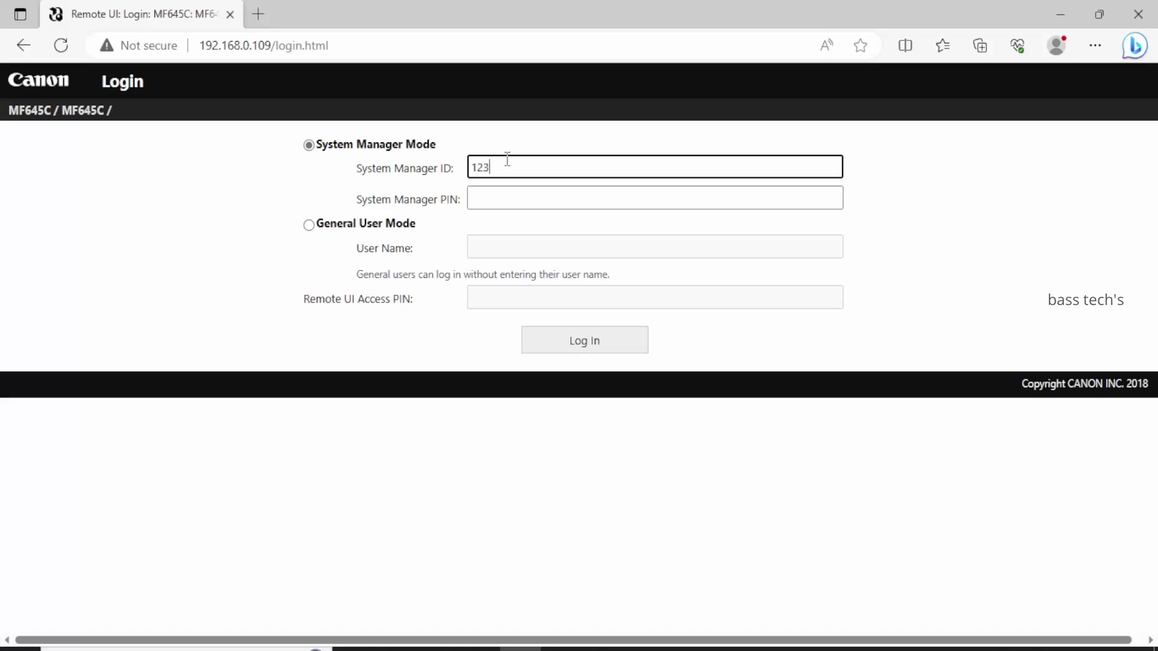
{"action": "left_click", "coordinate": [573, 202]}
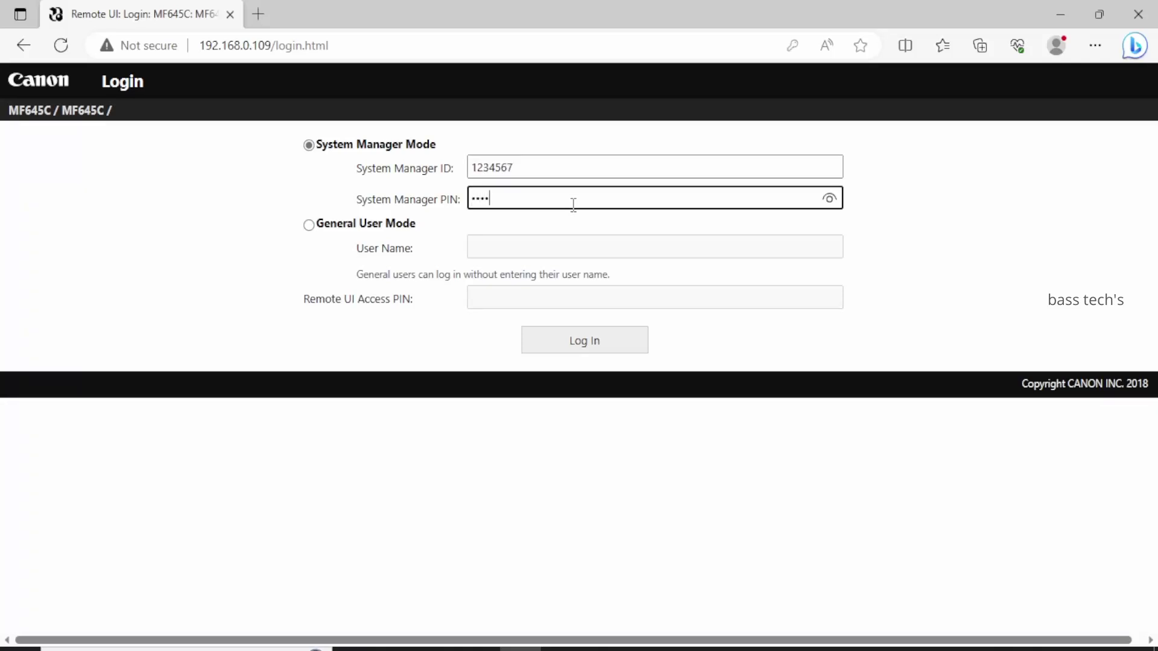
{"action": "left_click", "coordinate": [587, 347]}
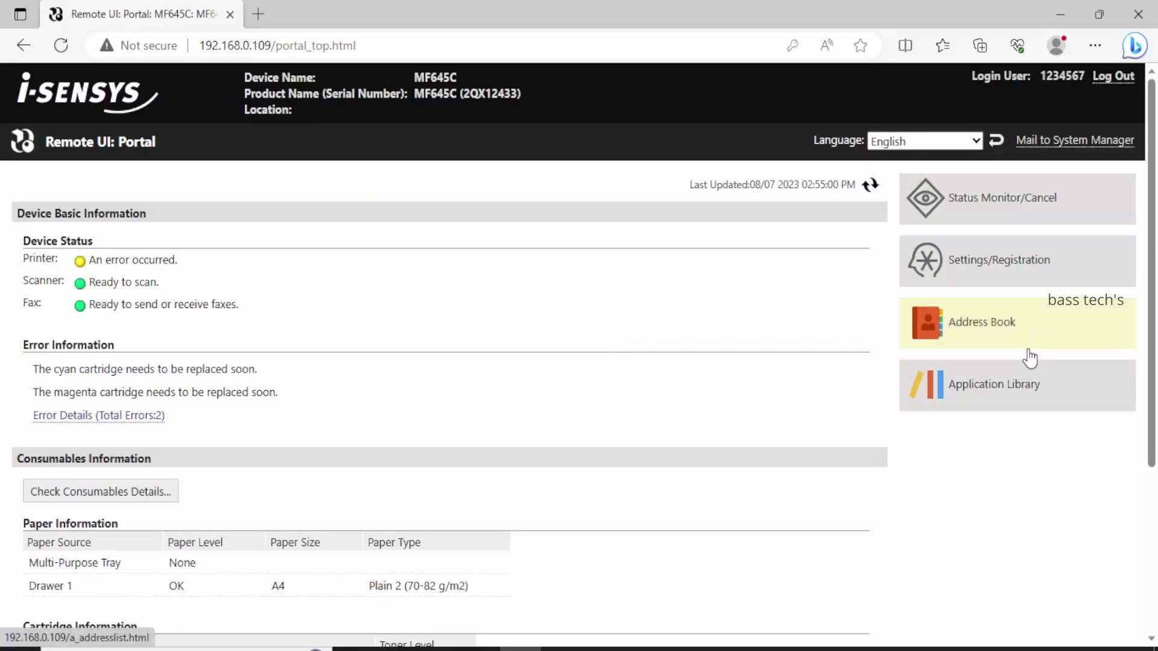
Enable Department ID Management under User Management, then bring up the Register New Department form
{"action": "left_click", "coordinate": [1022, 260]}
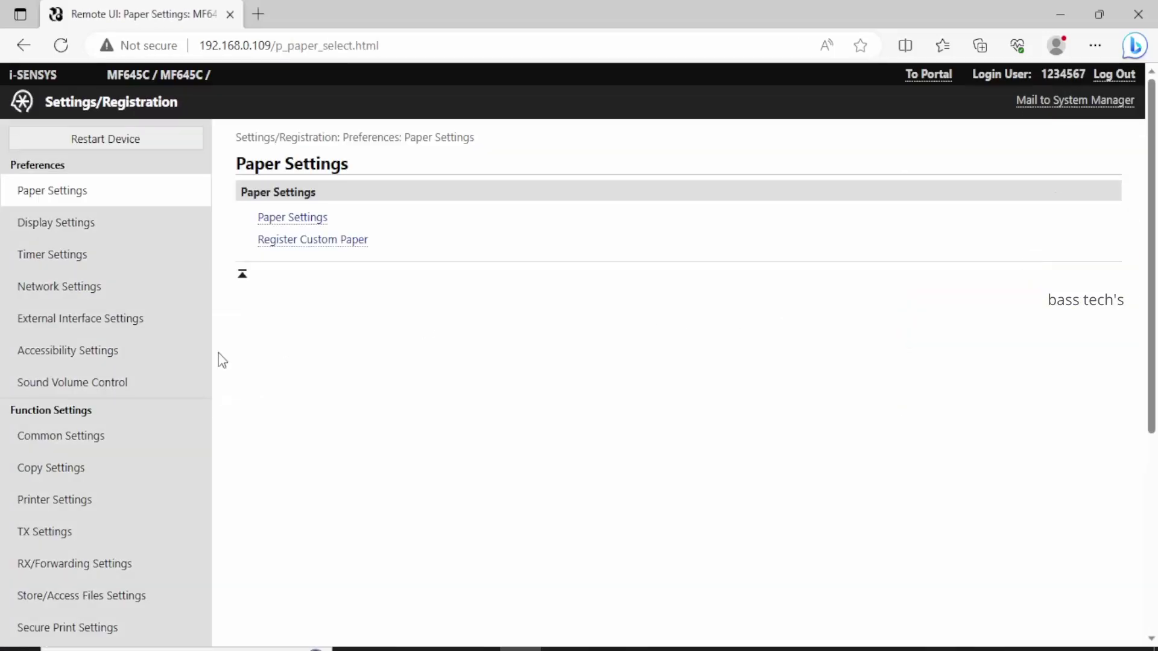
{"action": "scroll", "coordinate": [169, 453], "scroll_direction": "down", "scroll_amount": 3}
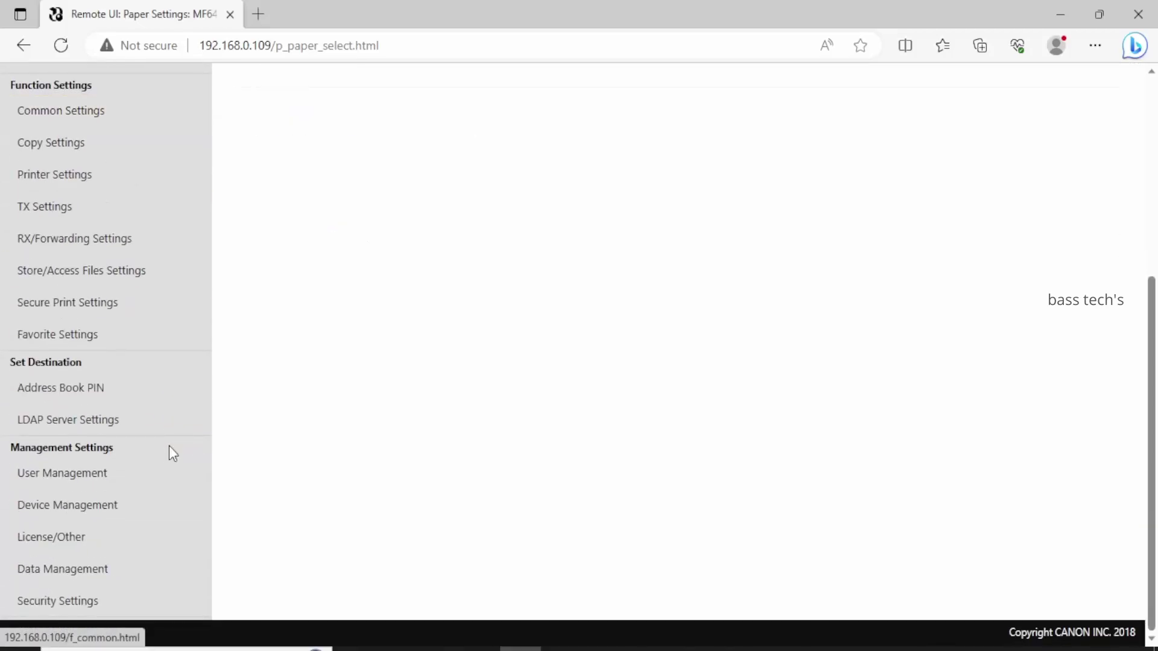
{"action": "left_click", "coordinate": [84, 479]}
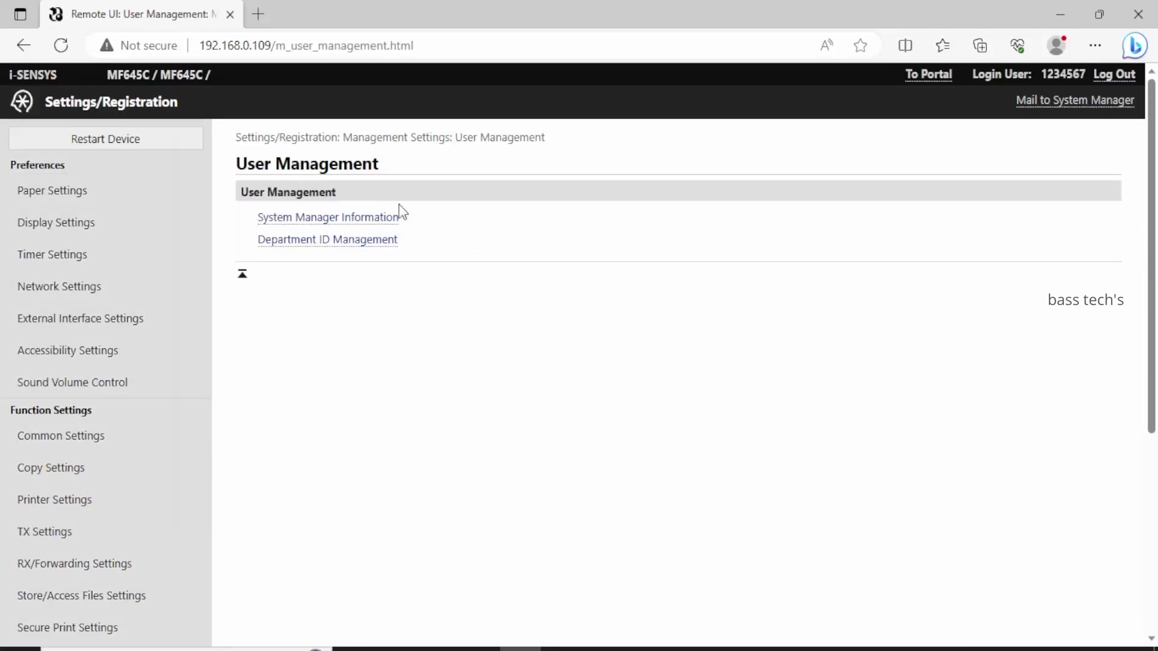
{"action": "left_click", "coordinate": [363, 244]}
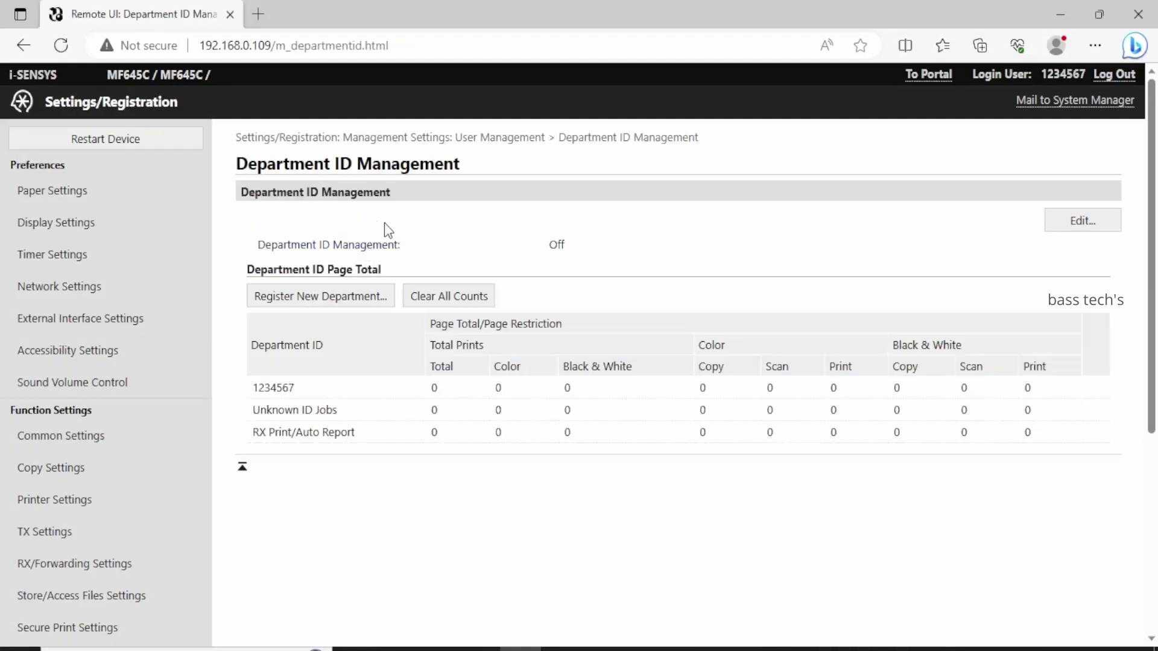
{"action": "left_click", "coordinate": [1104, 224]}
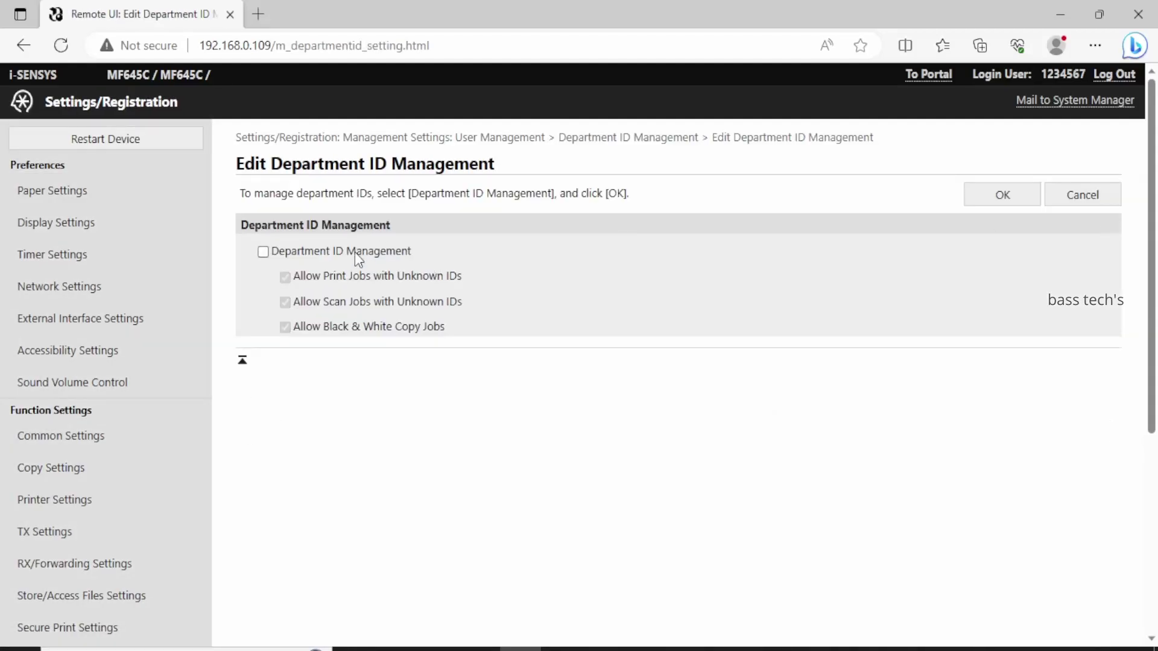
{"action": "left_click", "coordinate": [355, 251]}
{"action": "left_click", "coordinate": [999, 196]}
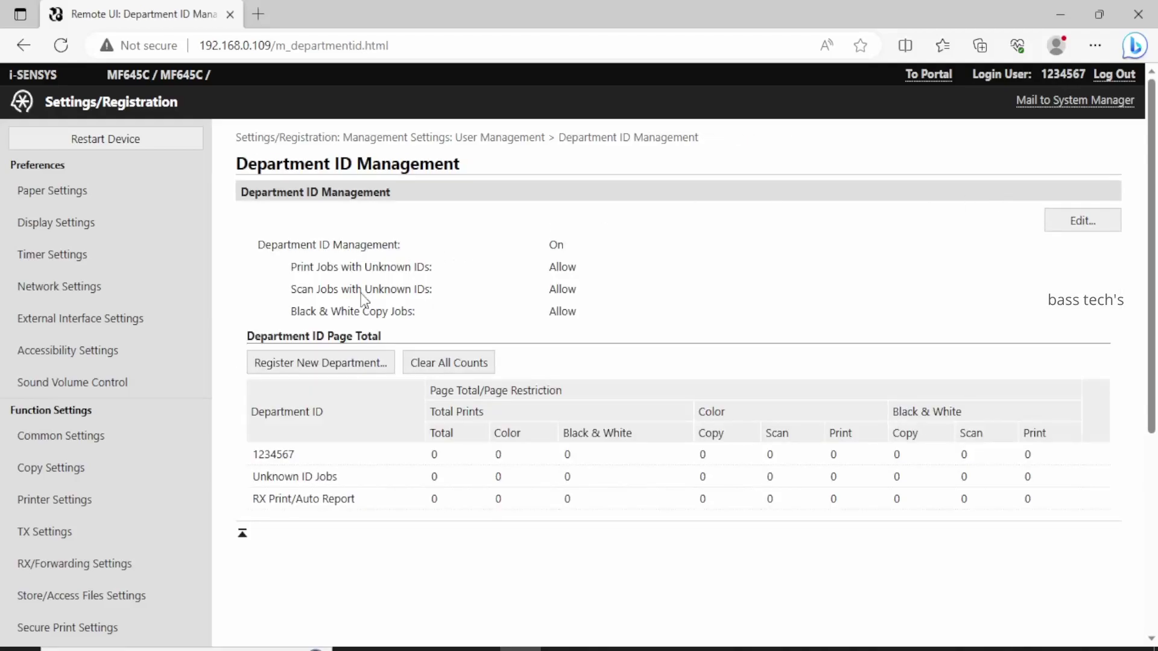
{"action": "left_click", "coordinate": [324, 367]}
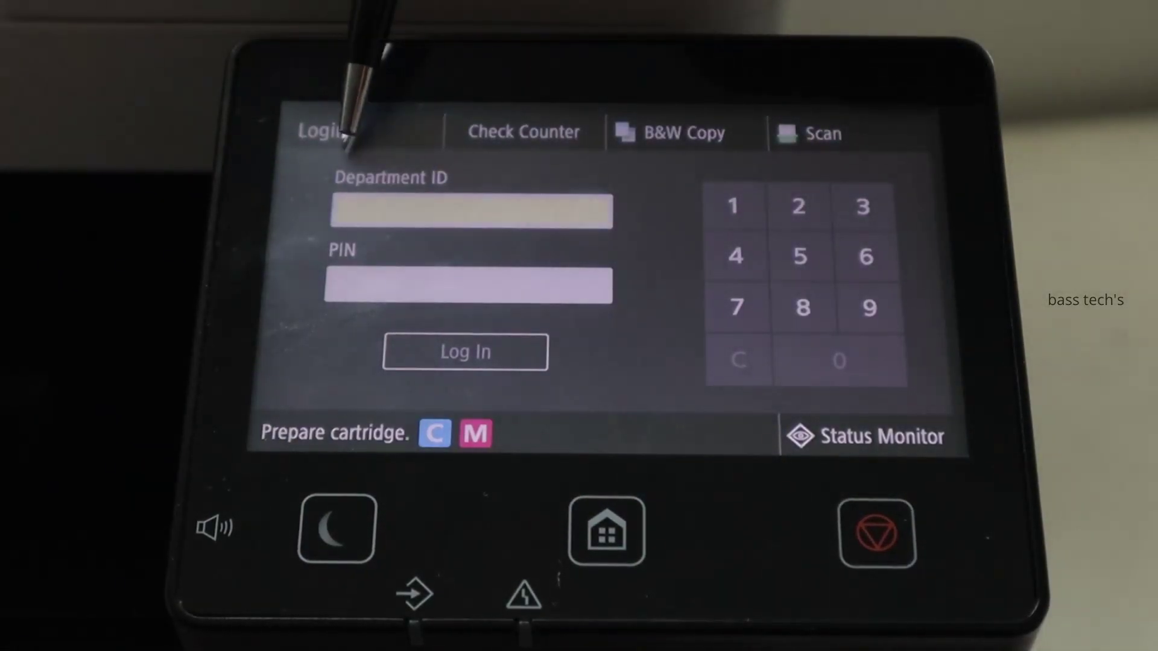
Show the MF645C's Check Counter totals from the Department ID login screen
{"action": "left_click", "coordinate": [523, 131]}
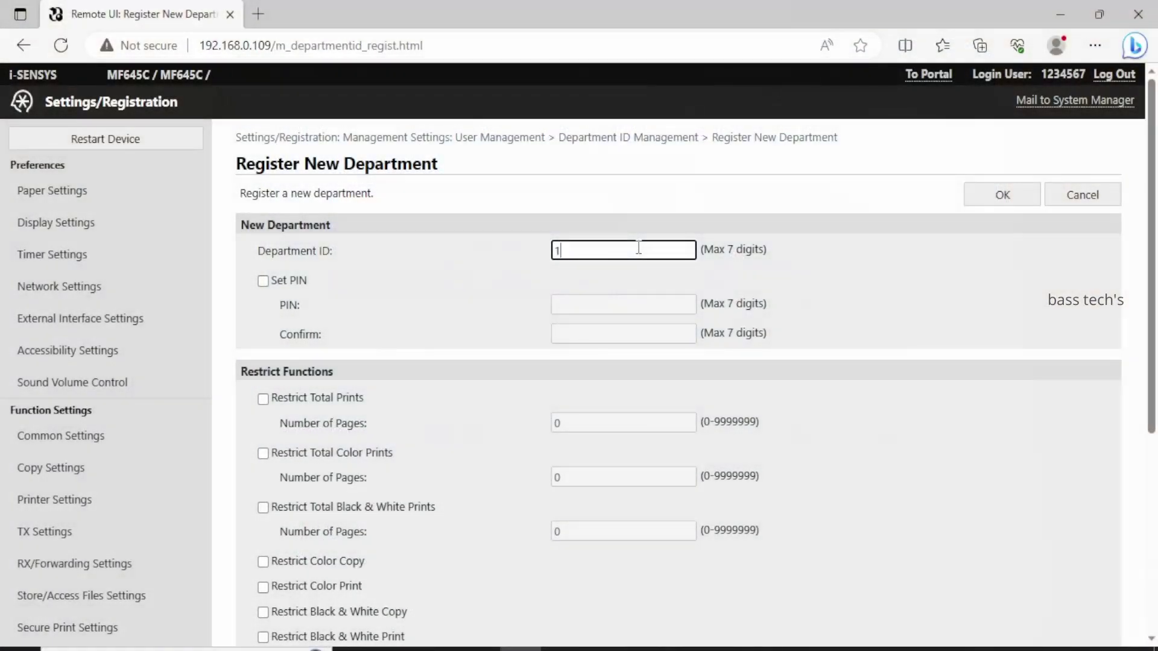
Require a PIN for department 1, entering and confirming it
{"action": "left_click", "coordinate": [263, 280]}
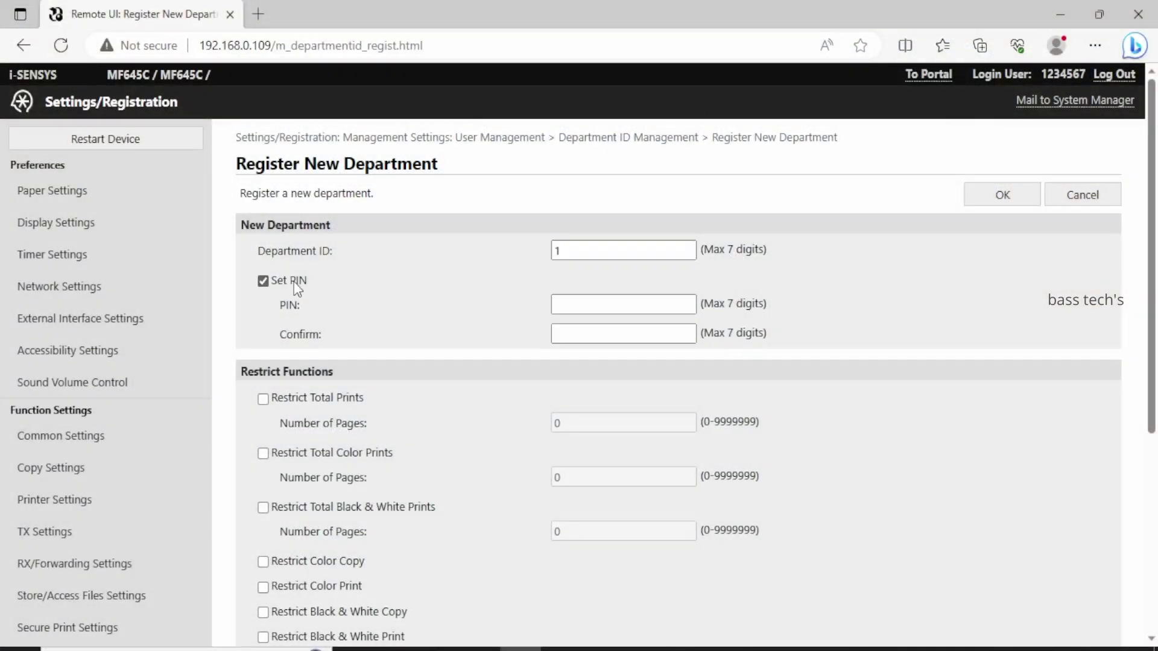
{"action": "left_click", "coordinate": [651, 311]}
{"action": "type", "text": "1"}
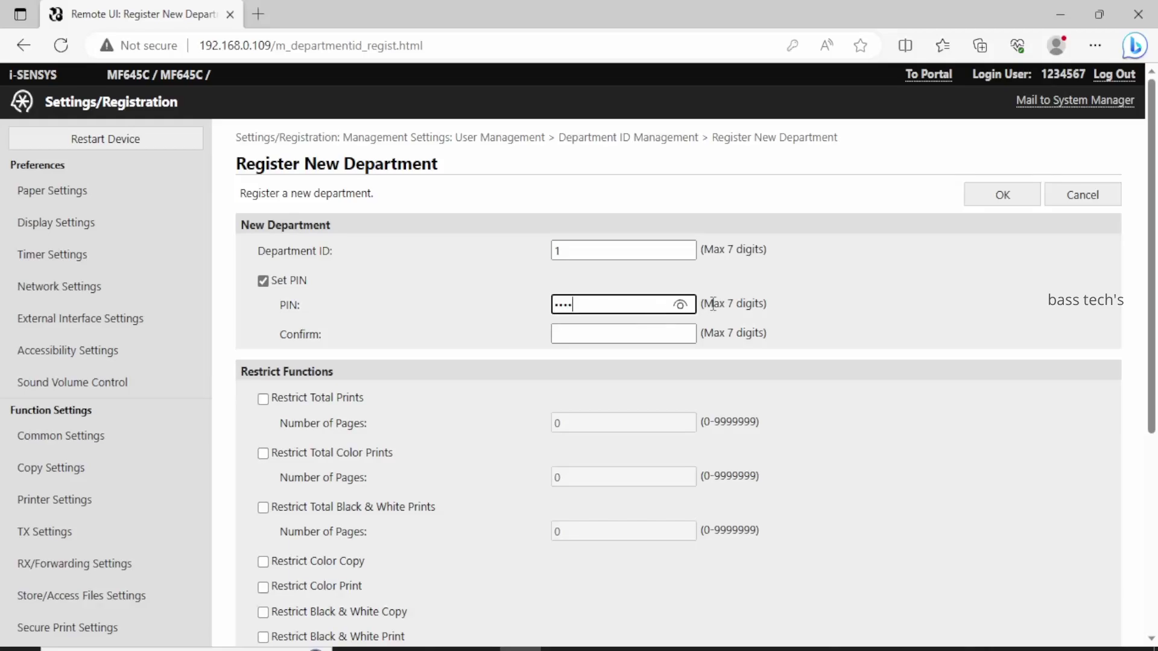
{"action": "left_click", "coordinate": [680, 305]}
{"action": "left_click", "coordinate": [672, 328]}
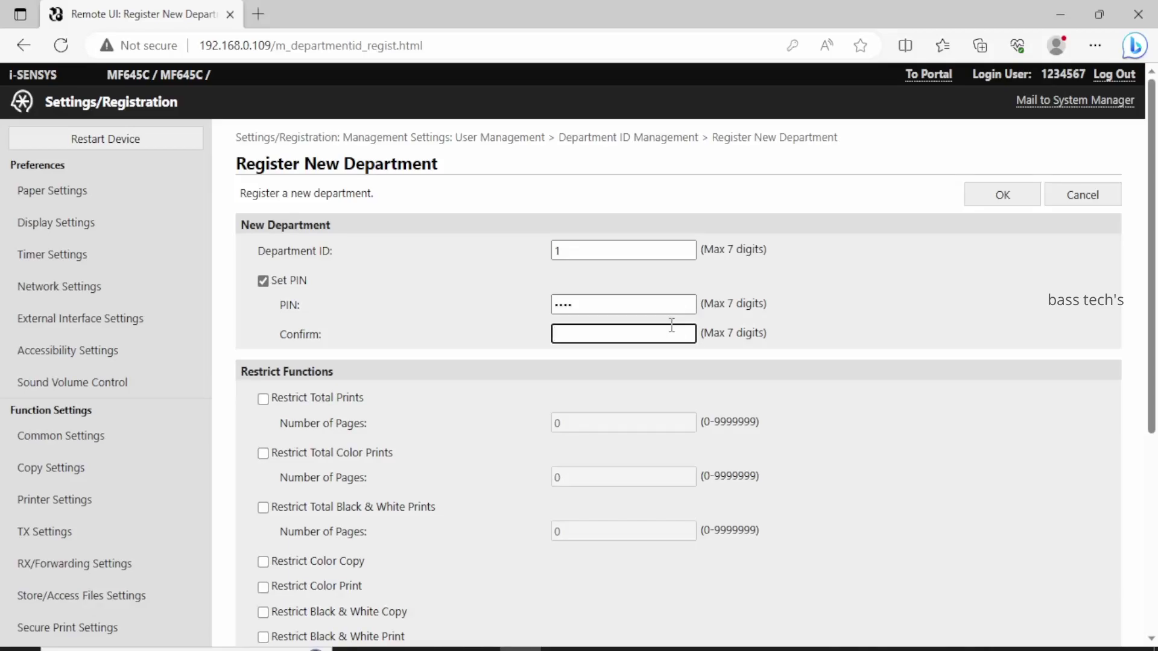
{"action": "type", "text": "1"}
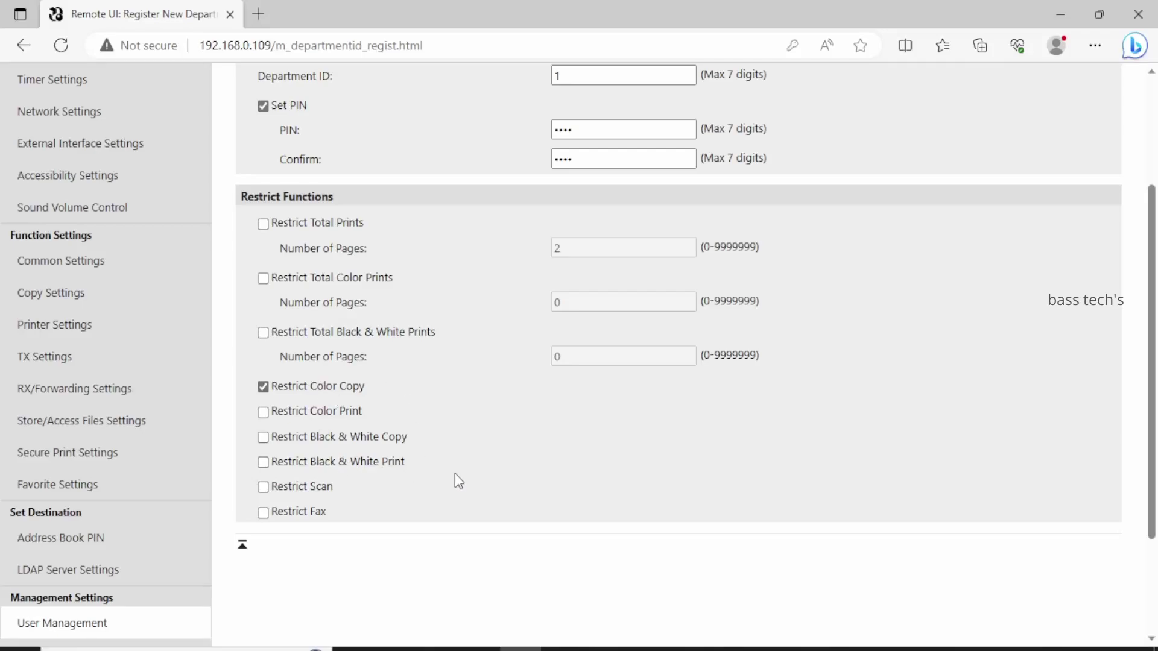
Restrict scanning, register department 0000001, and begin entering department ID 2
{"action": "left_click", "coordinate": [264, 486]}
{"action": "scroll", "coordinate": [527, 448], "scroll_direction": "up", "scroll_amount": 1}
{"action": "scroll", "coordinate": [528, 448], "scroll_direction": "up", "scroll_amount": 1}
{"action": "double_click", "coordinate": [589, 250]}
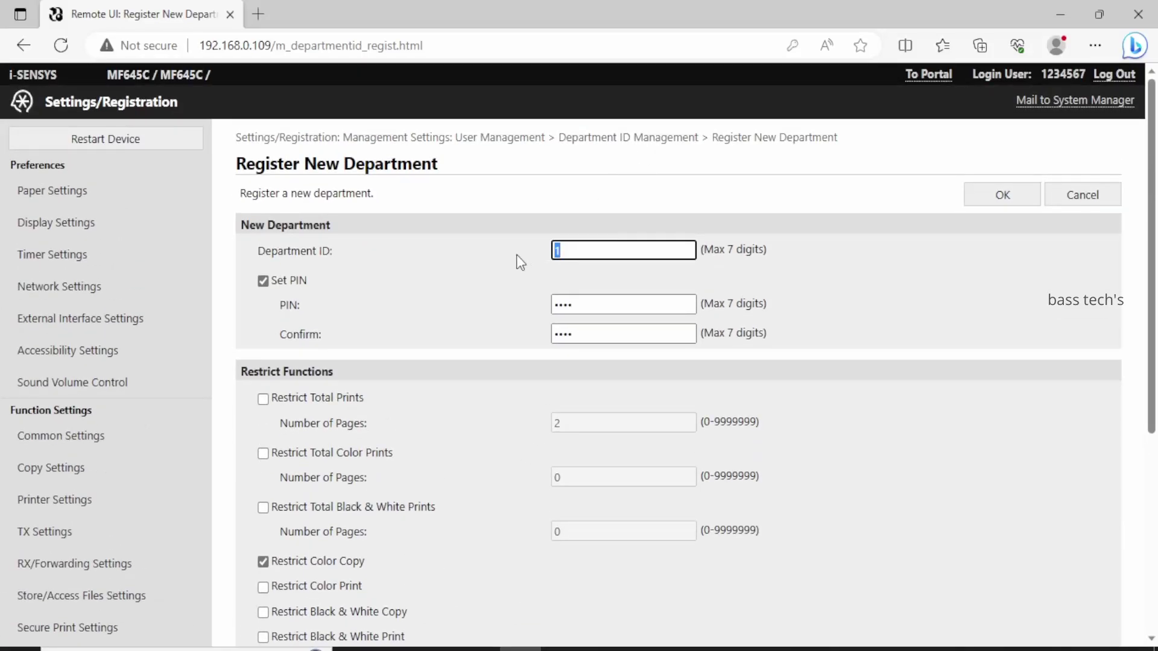
{"action": "scroll", "coordinate": [516, 262], "scroll_direction": "down", "scroll_amount": 1}
{"action": "scroll", "coordinate": [514, 294], "scroll_direction": "down", "scroll_amount": 1}
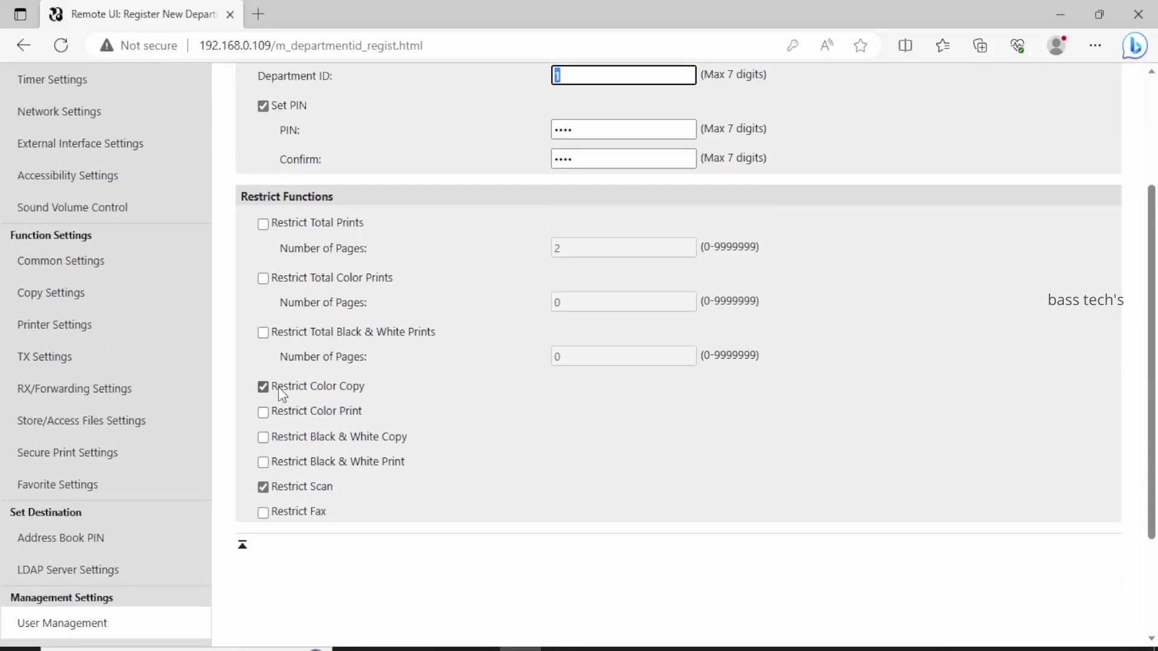
{"action": "scroll", "coordinate": [564, 490], "scroll_direction": "up", "scroll_amount": 2}
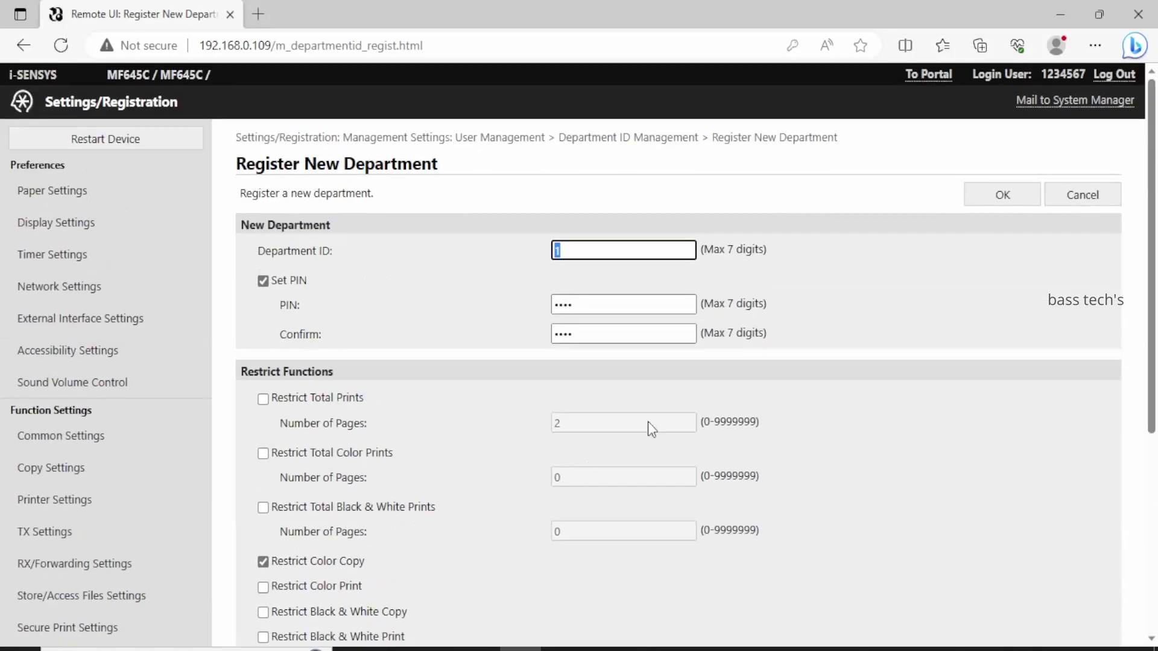
{"action": "left_click", "coordinate": [995, 194]}
{"action": "left_click", "coordinate": [308, 362]}
{"action": "left_click", "coordinate": [590, 253]}
{"action": "type", "text": "2"}
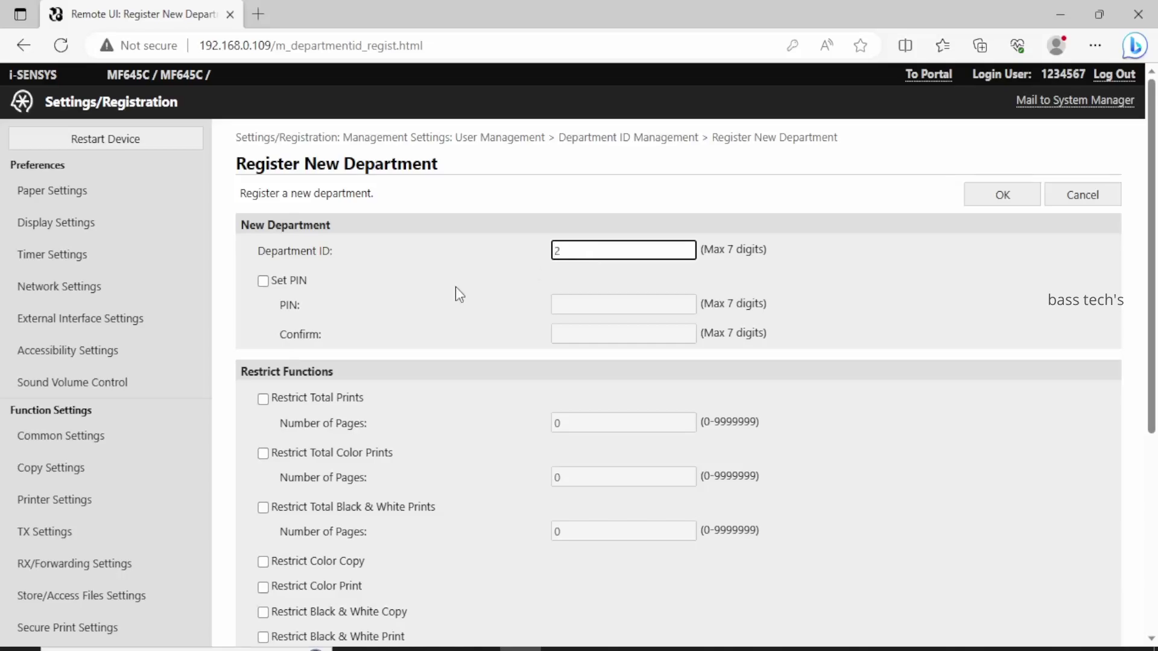
Require a PIN for department 2, entering and confirming it
{"action": "left_click", "coordinate": [263, 280]}
{"action": "left_click", "coordinate": [590, 306]}
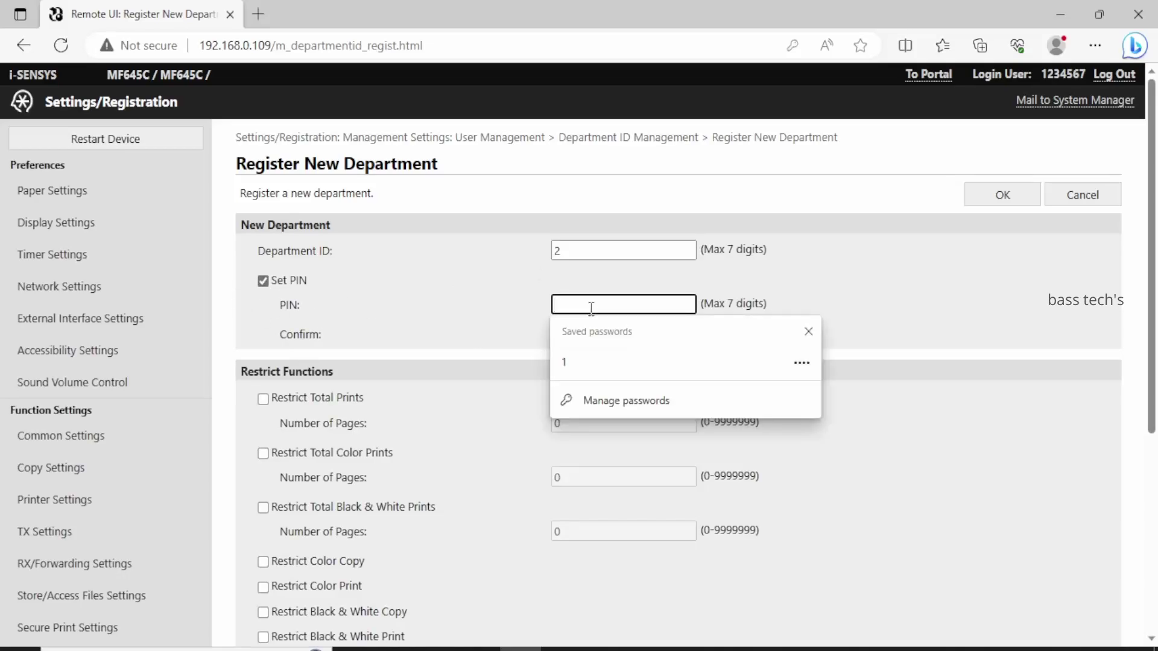
{"action": "left_click", "coordinate": [606, 334]}
{"action": "left_click", "coordinate": [844, 291]}
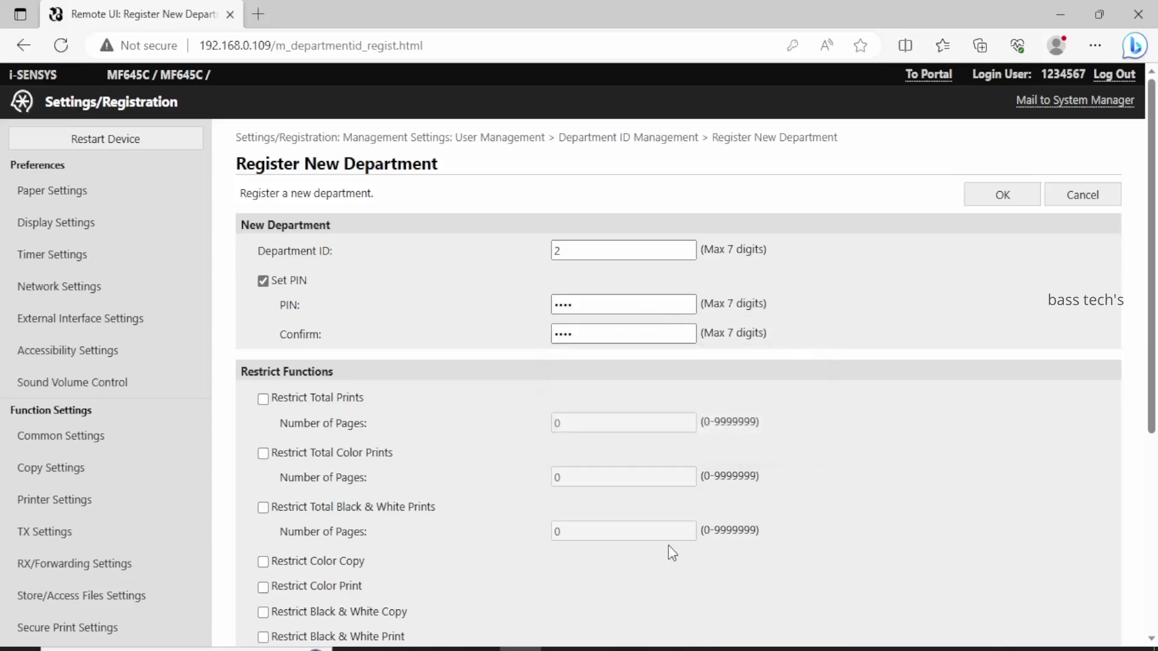
{"action": "scroll", "coordinate": [420, 427], "scroll_direction": "down", "scroll_amount": 1}
Limit department 2's total prints to 2 pages and register it, declining password saving
{"action": "left_click", "coordinate": [264, 312]}
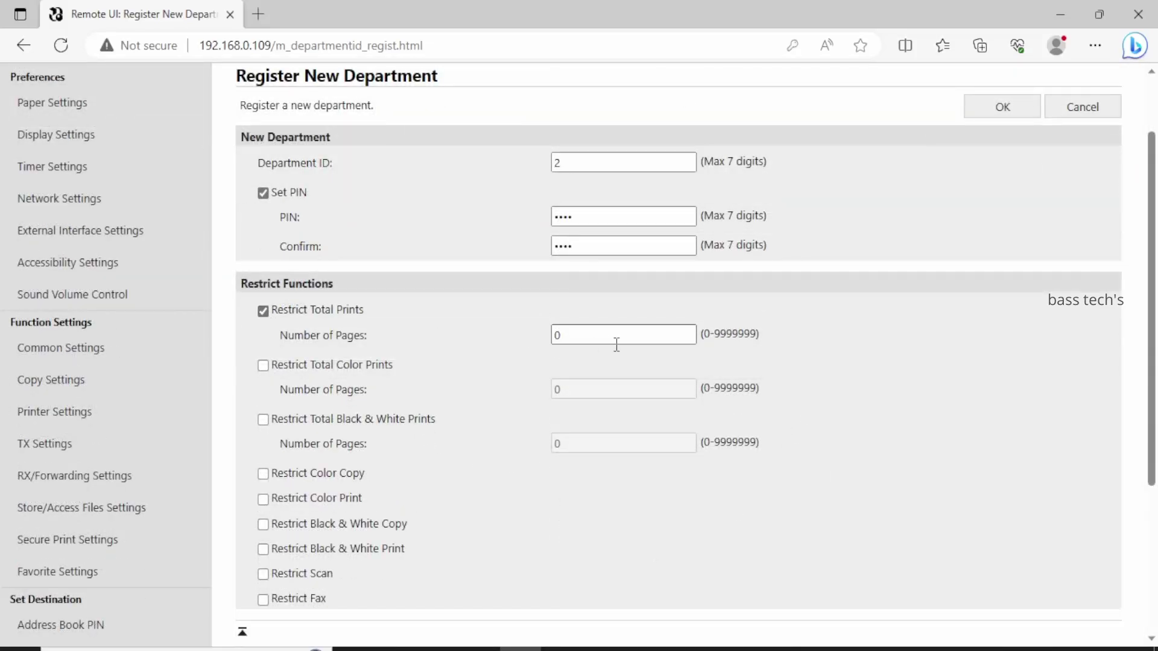
{"action": "double_click", "coordinate": [574, 336]}
{"action": "type", "text": "2"}
{"action": "left_click", "coordinate": [951, 410]}
{"action": "scroll", "coordinate": [959, 418], "scroll_direction": "down", "scroll_amount": 3}
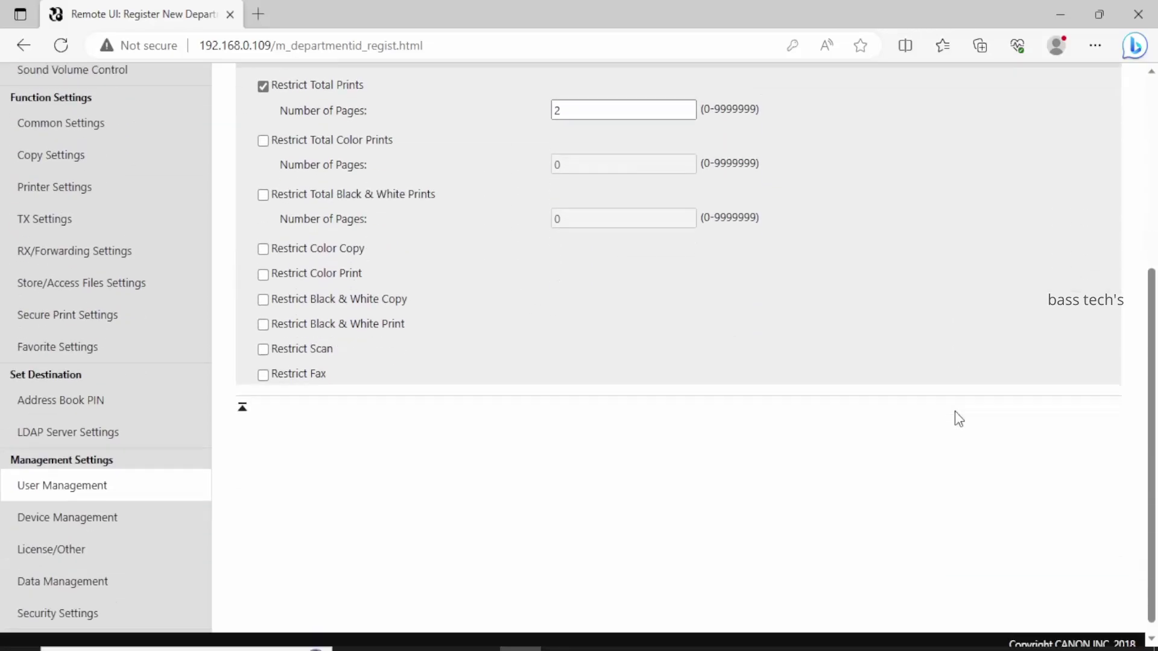
{"action": "scroll", "coordinate": [958, 418], "scroll_direction": "up", "scroll_amount": 4}
{"action": "left_click", "coordinate": [1016, 199]}
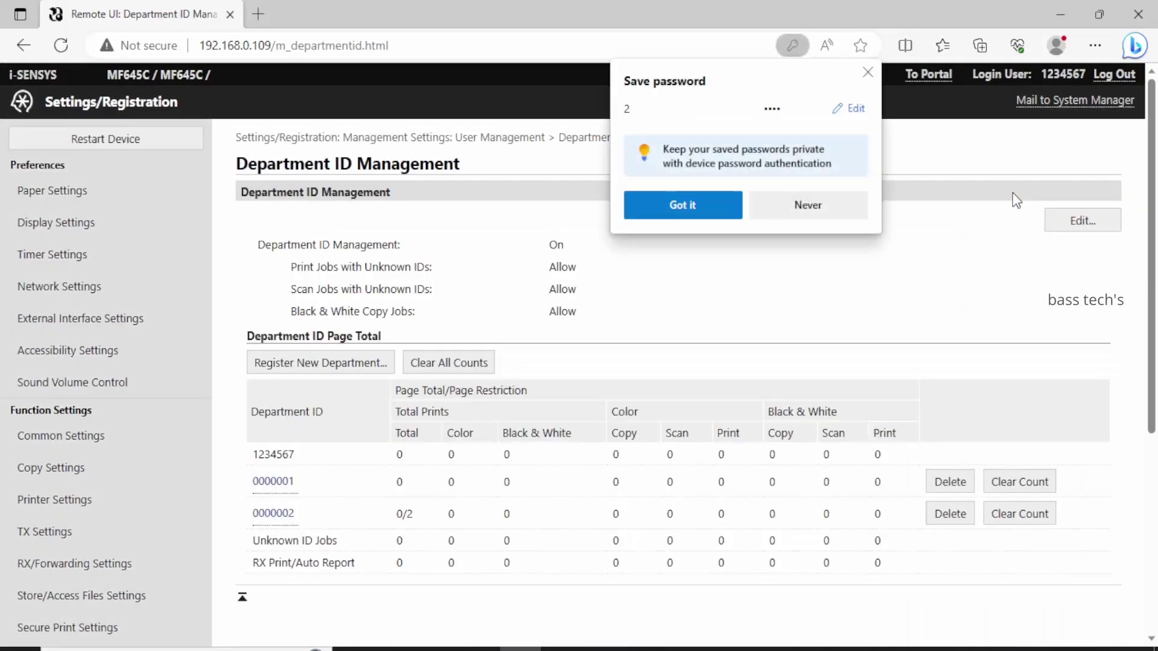
{"action": "left_click", "coordinate": [697, 214]}
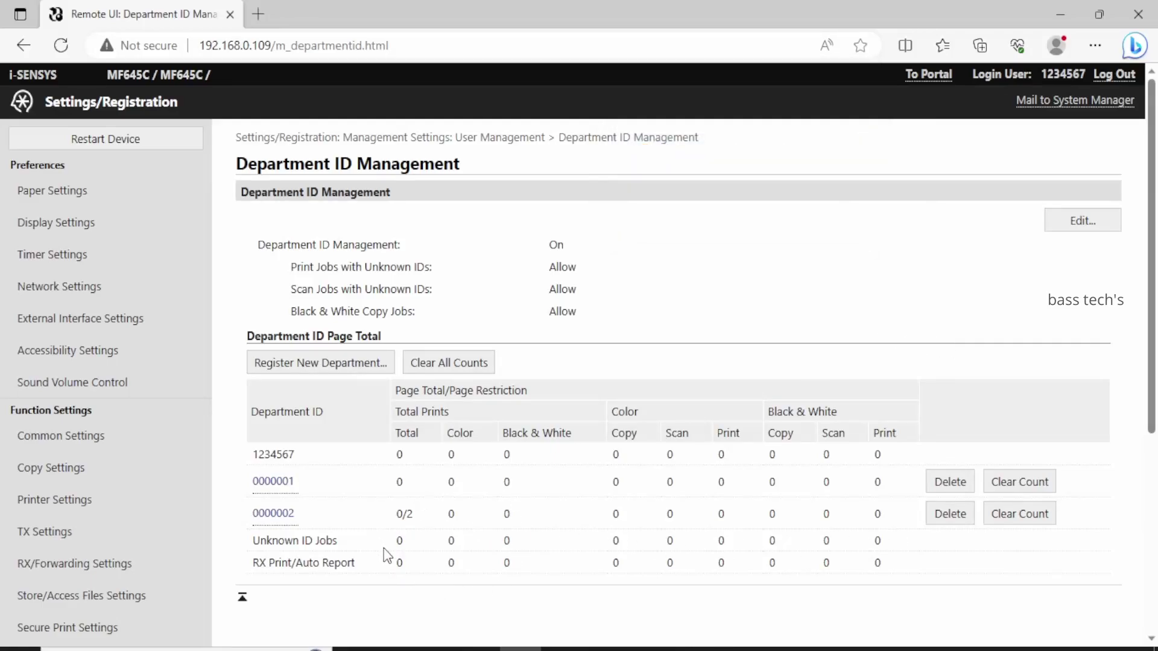
{"action": "scroll", "coordinate": [386, 557], "scroll_direction": "down", "scroll_amount": 1}
{"action": "scroll", "coordinate": [387, 558], "scroll_direction": "up", "scroll_amount": 1}
Open the MF 645CX printer properties, closing printing preferences unchanged
{"action": "left_click", "coordinate": [929, 75]}
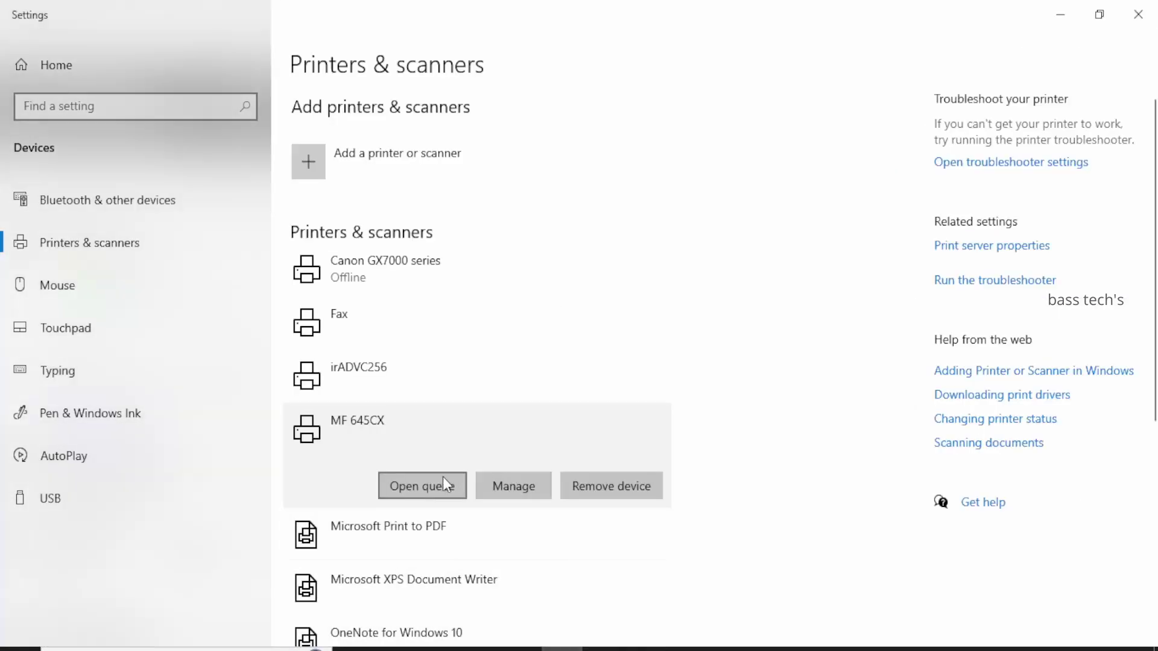
{"action": "left_click", "coordinate": [443, 482]}
{"action": "left_click", "coordinate": [69, 126]}
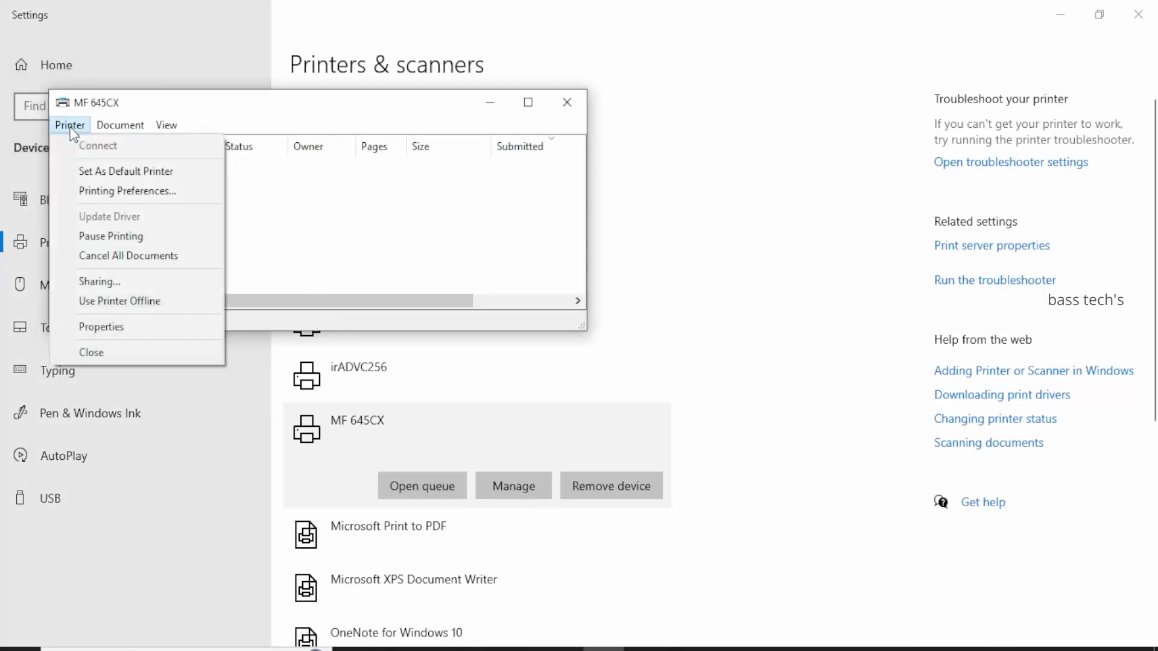
{"action": "left_click", "coordinate": [104, 328]}
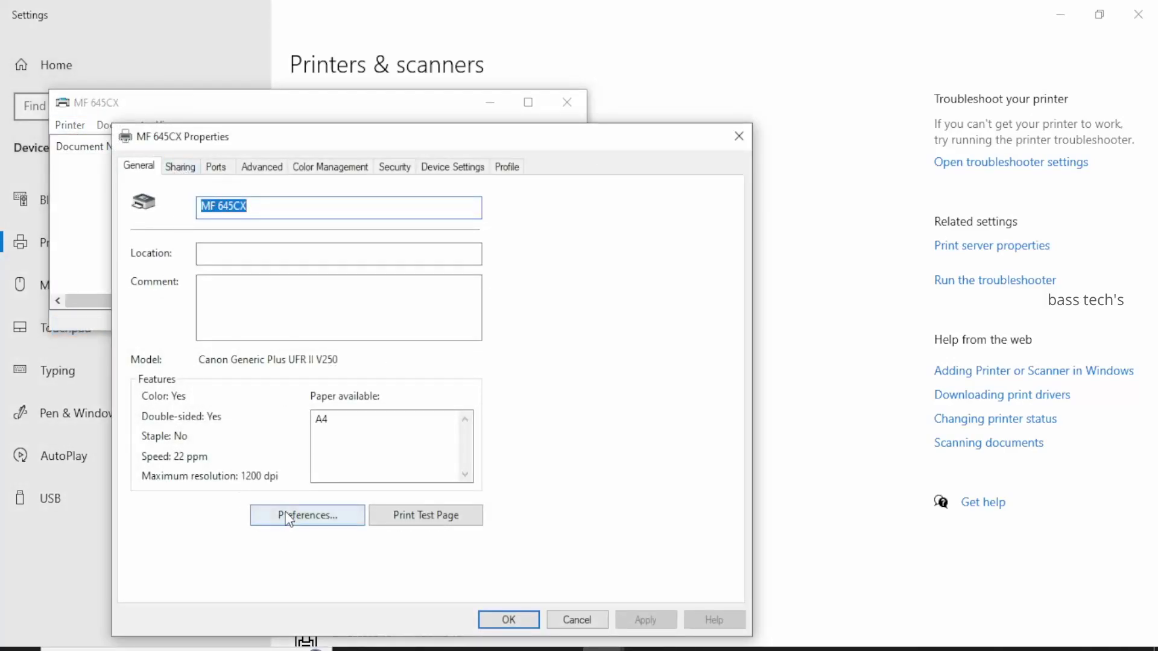
{"action": "left_click", "coordinate": [285, 512]}
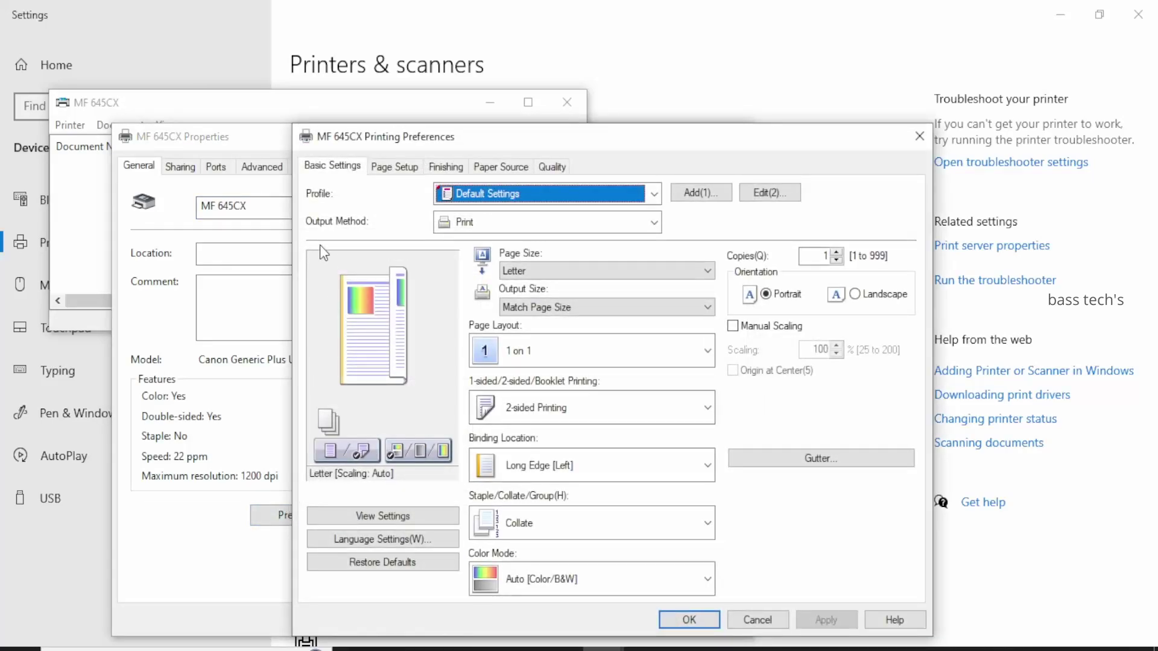
{"action": "left_click", "coordinate": [759, 619]}
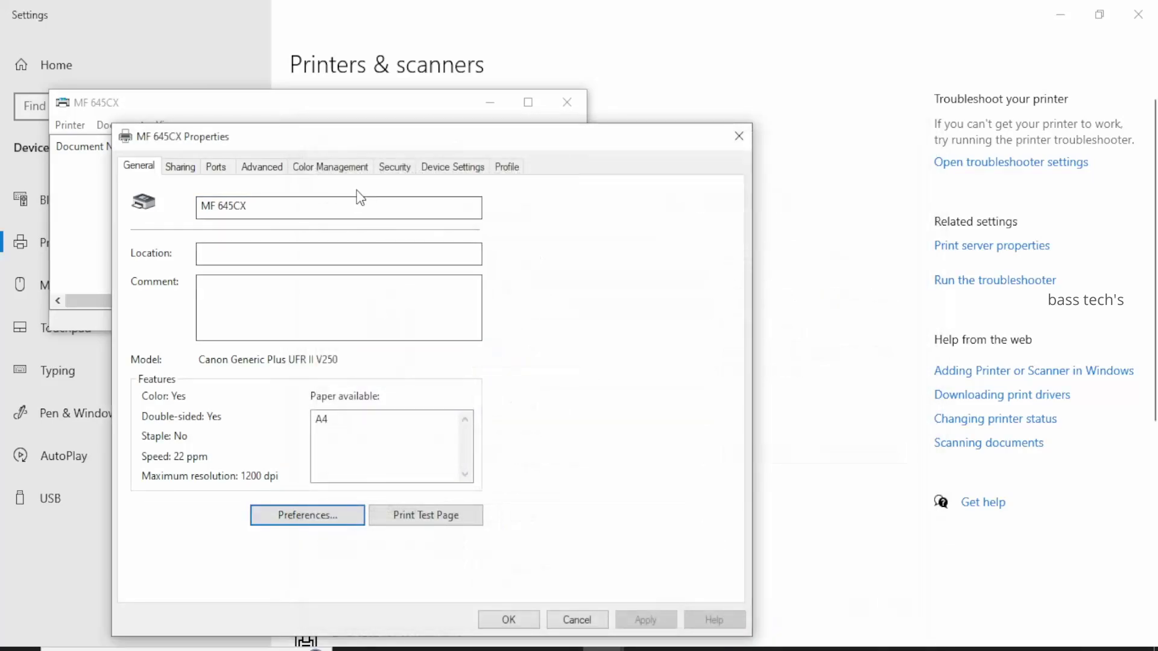
Set Device Settings' User Management to Department ID Management and open its Settings
{"action": "left_click", "coordinate": [450, 165]}
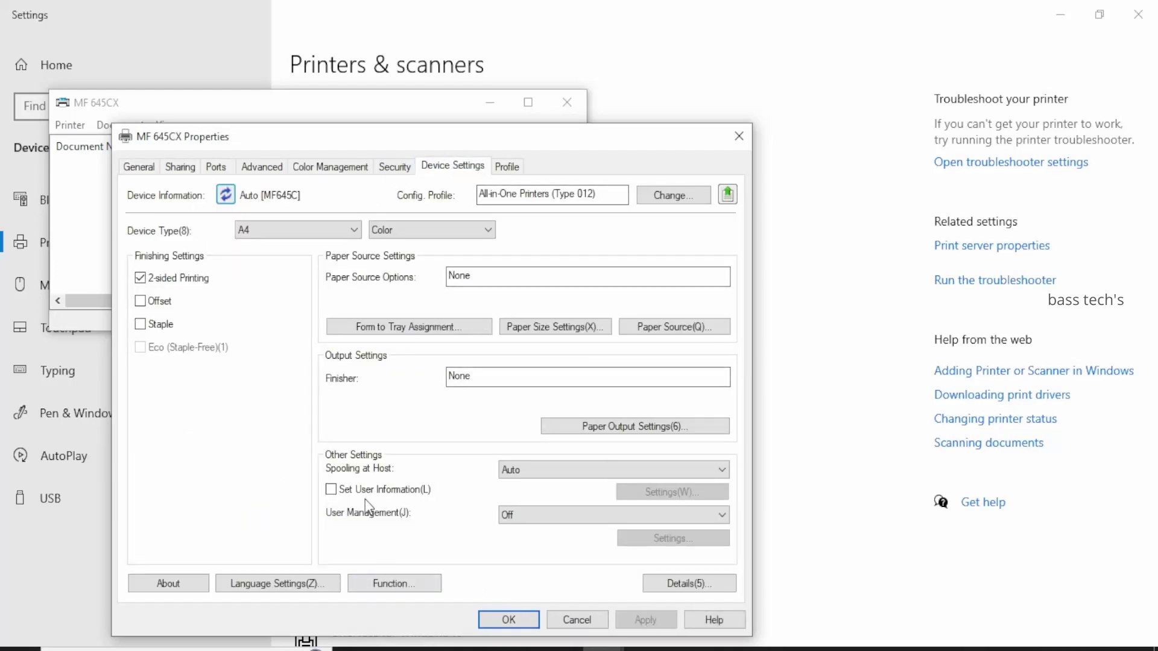
{"action": "left_click", "coordinate": [525, 516]}
{"action": "left_click", "coordinate": [532, 542]}
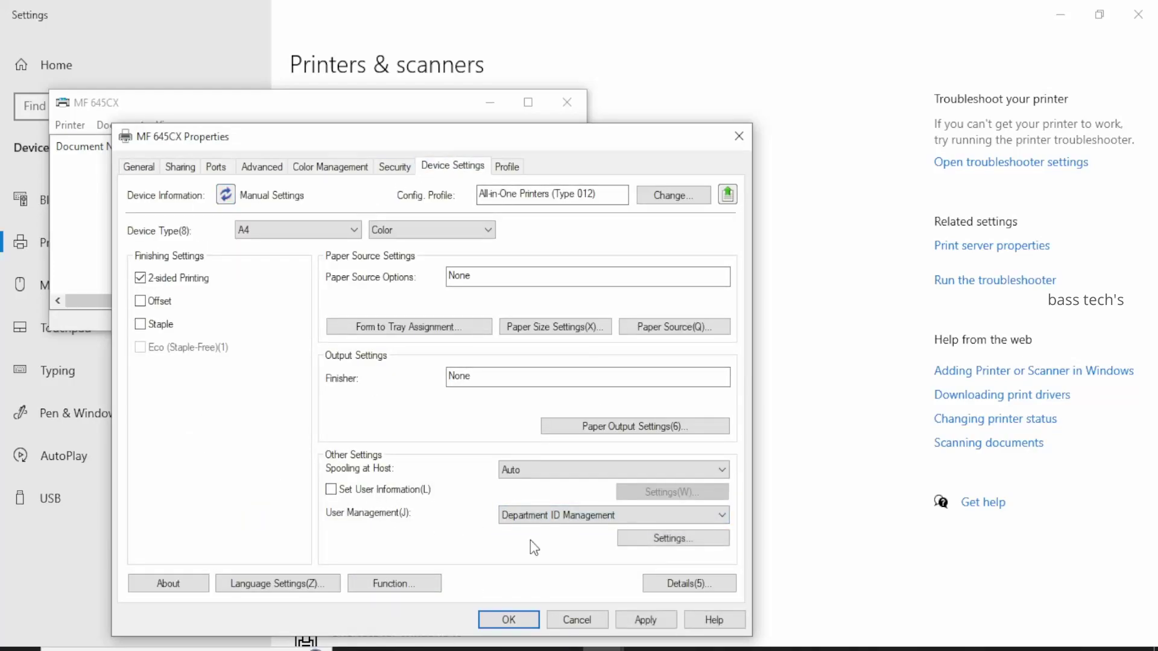
{"action": "left_click", "coordinate": [668, 541]}
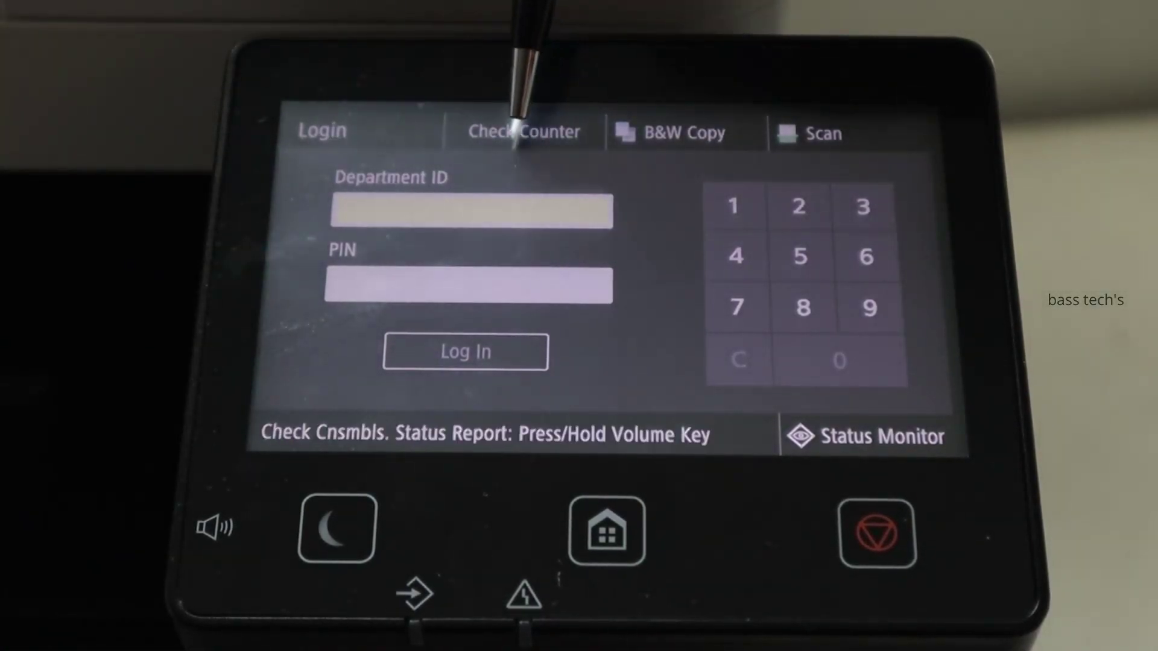
Review the counter totals, then confirm colour copying is blocked without logging in
{"action": "left_click", "coordinate": [517, 134]}
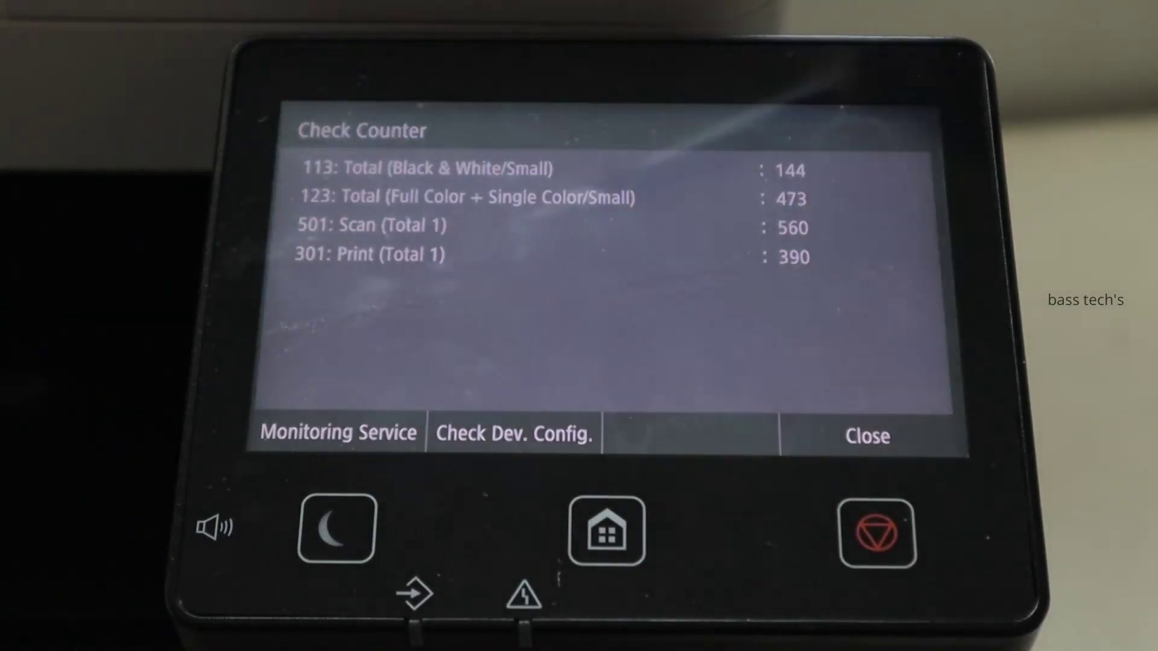
{"action": "left_click", "coordinate": [873, 434]}
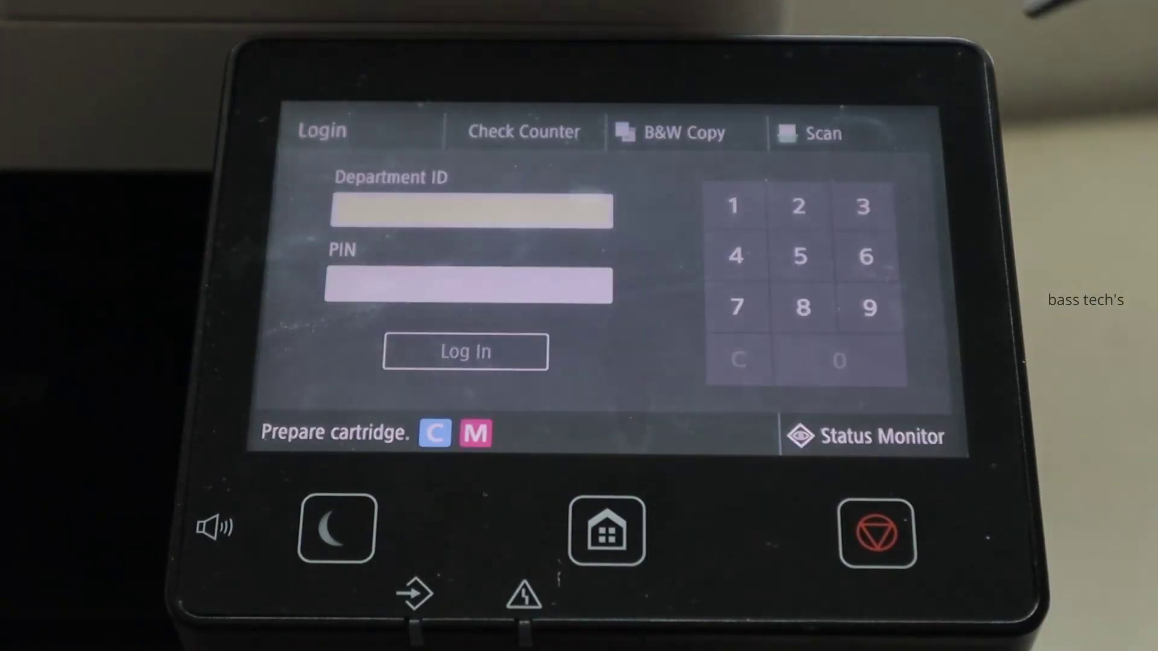
{"action": "left_click", "coordinate": [701, 123]}
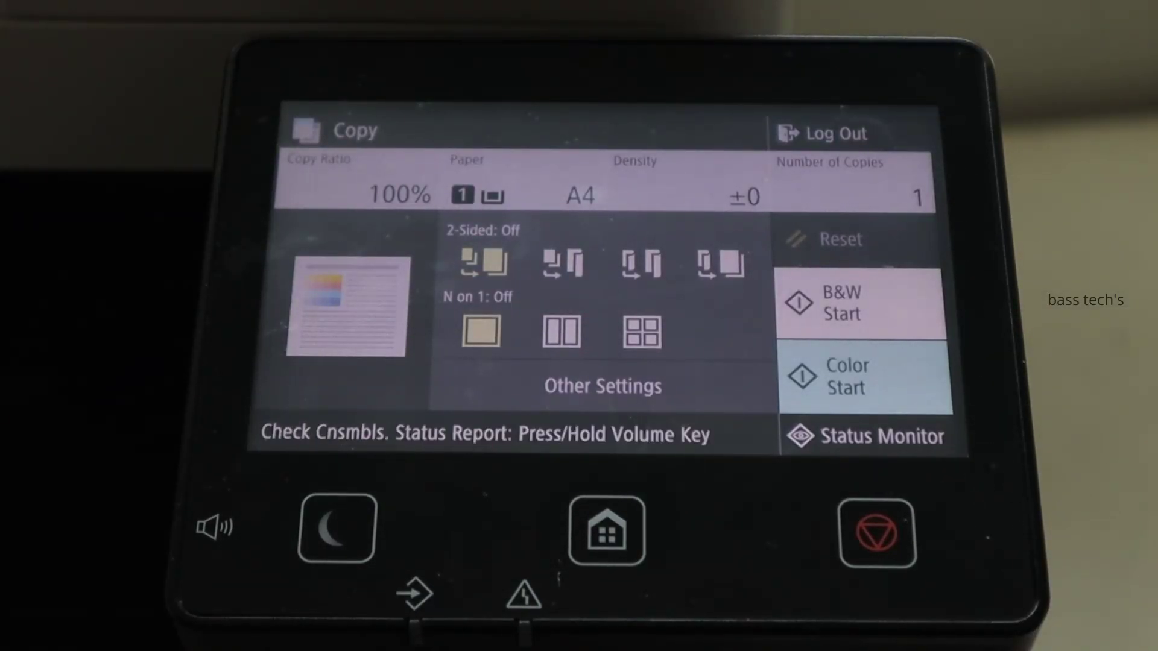
{"action": "left_click", "coordinate": [860, 375]}
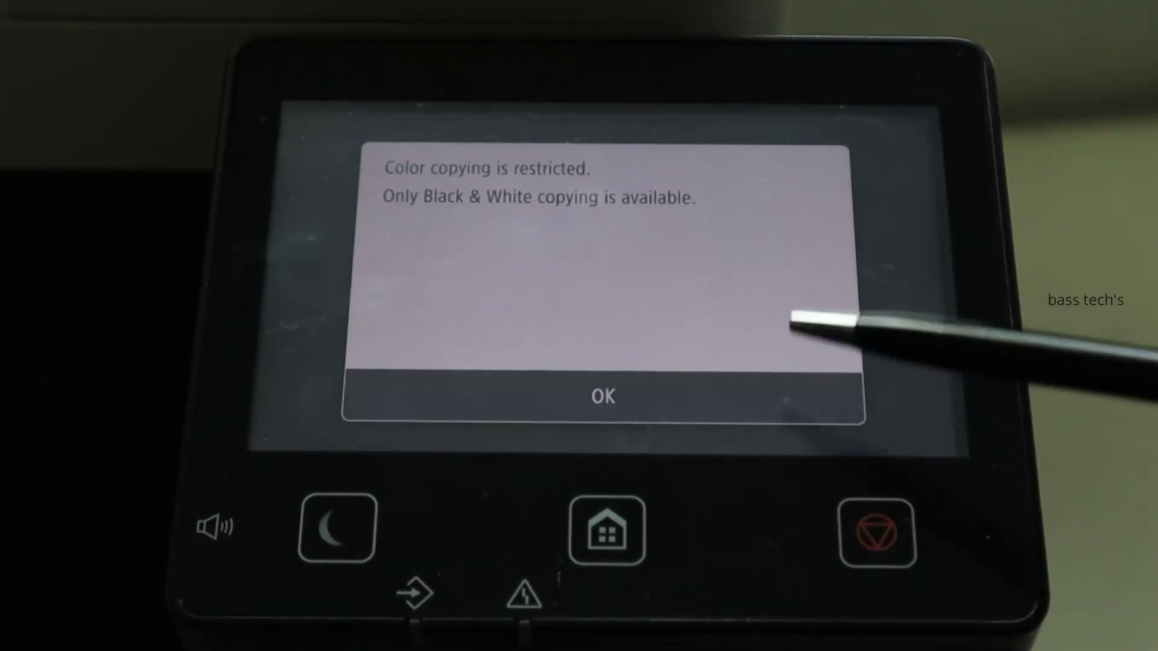
{"action": "left_click", "coordinate": [770, 395]}
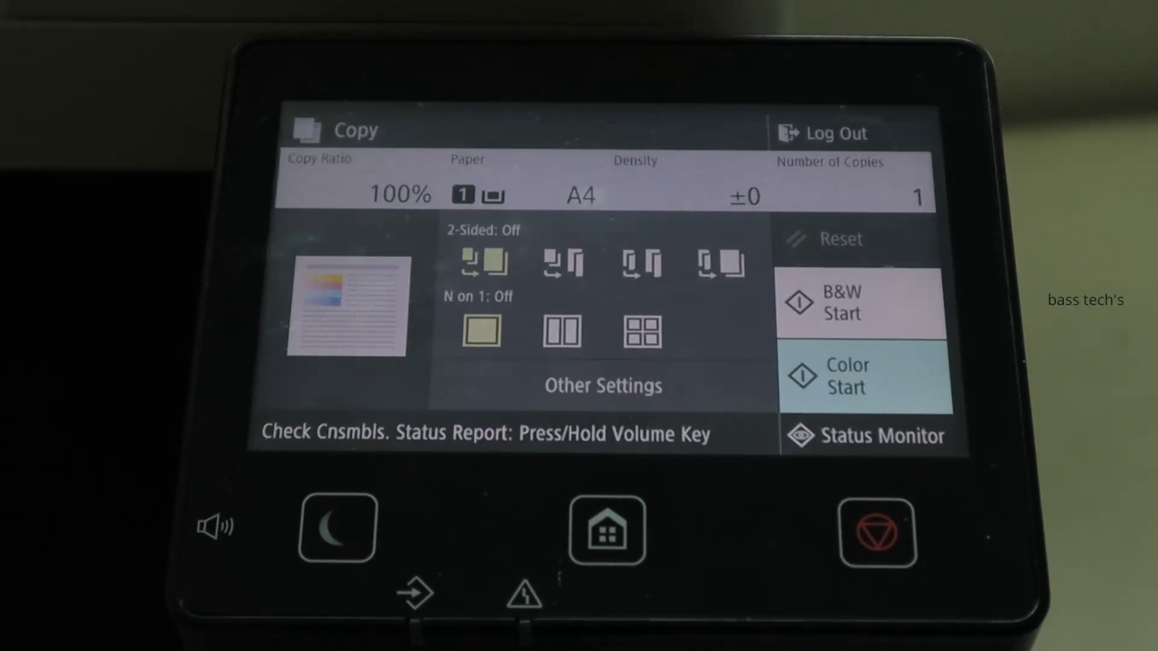
{"action": "left_click", "coordinate": [832, 132]}
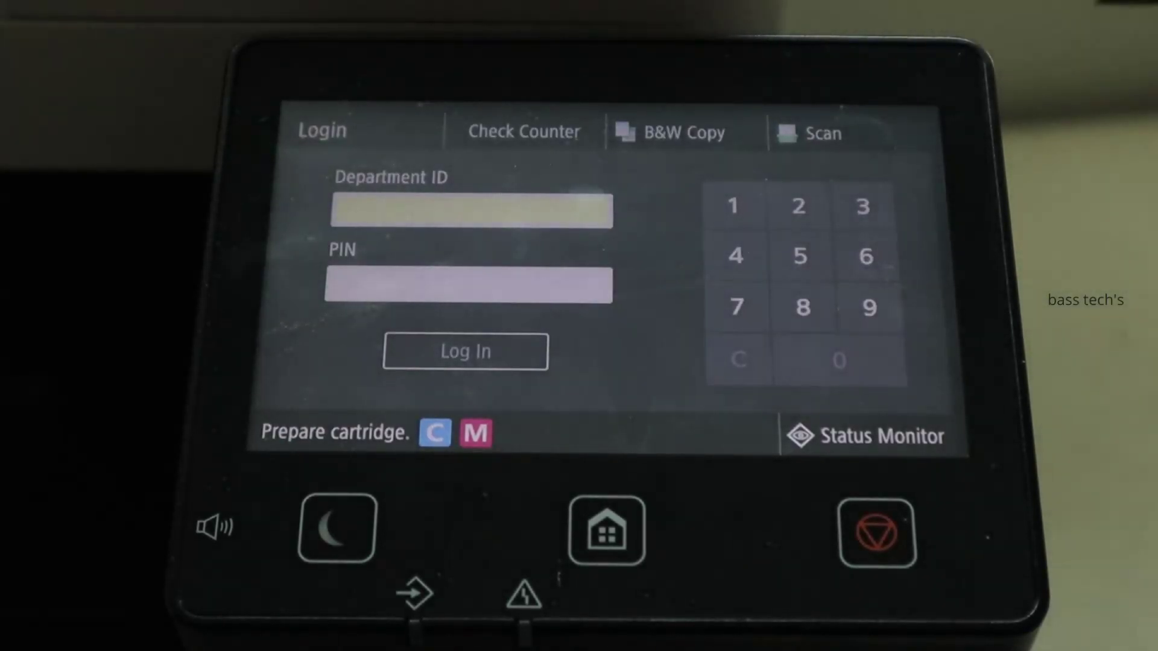
Confirm scanning to a file is restricted without a department login
{"action": "left_click", "coordinate": [815, 133]}
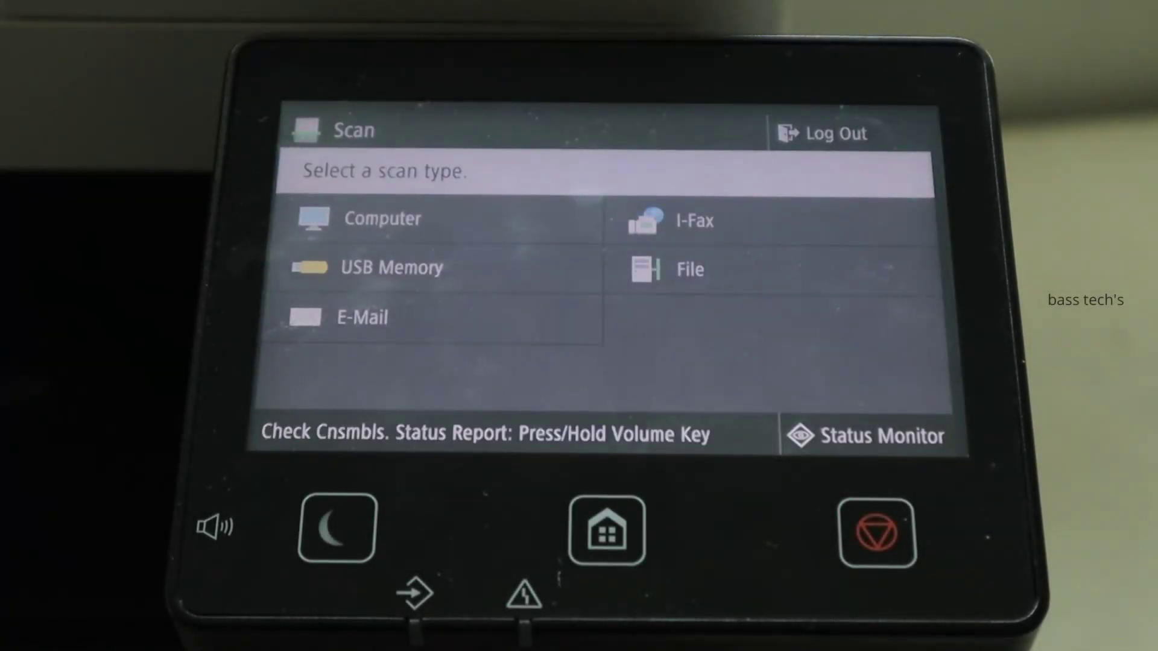
{"action": "left_click", "coordinate": [815, 268]}
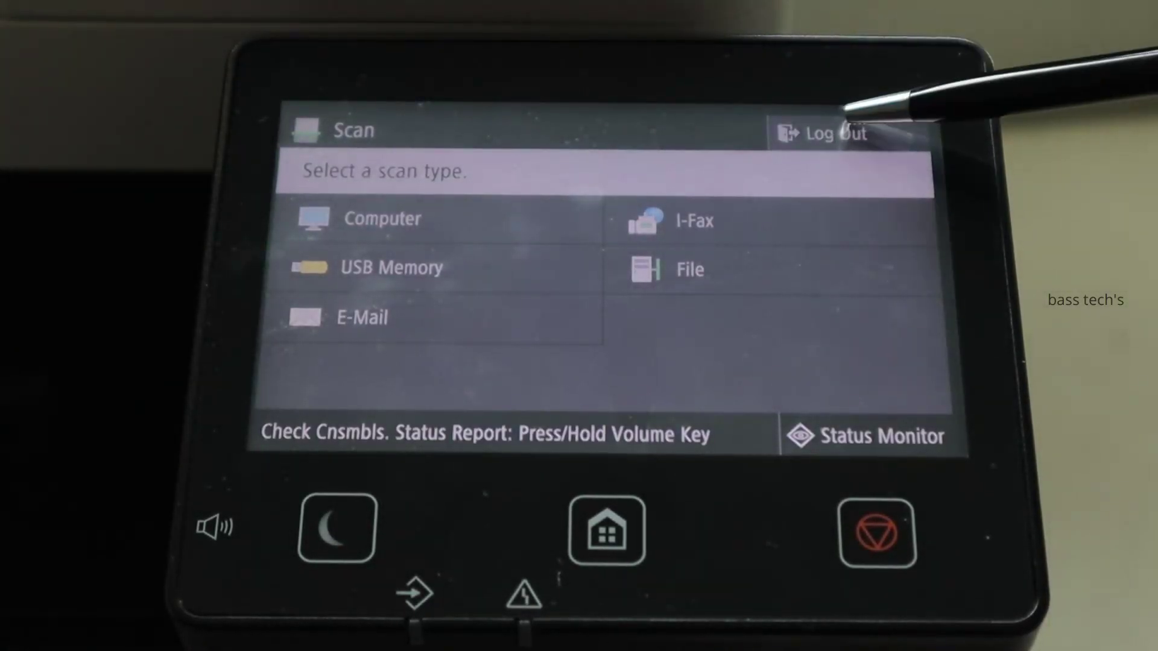
{"action": "left_click", "coordinate": [837, 133]}
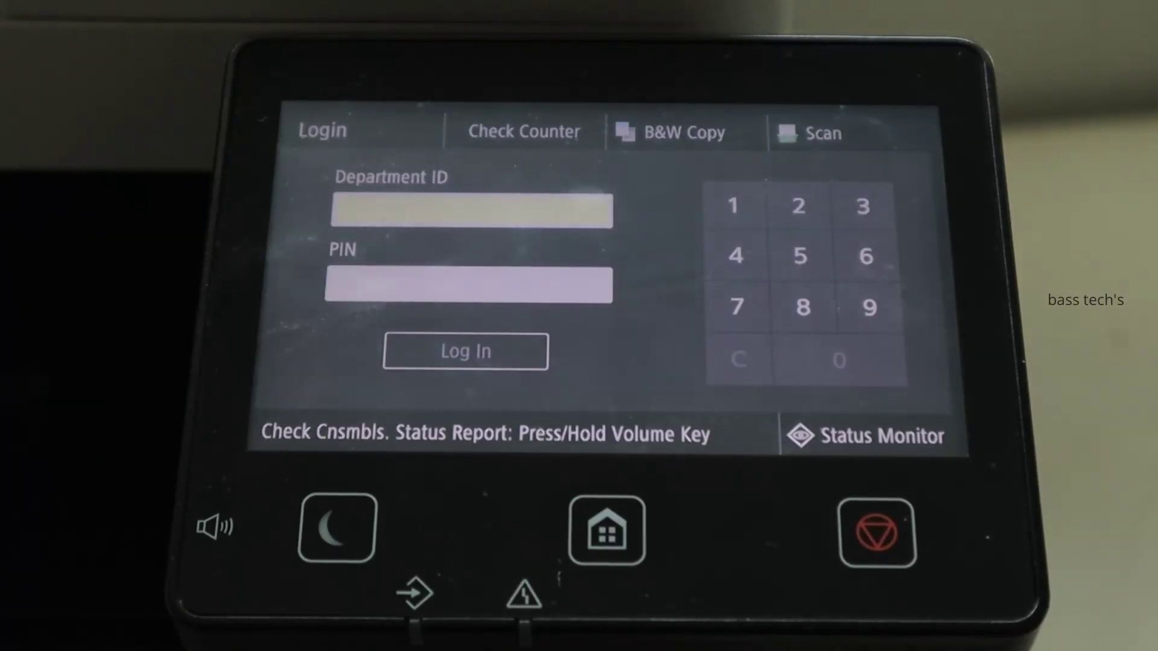
Log in as department 1 with its PIN, try scanning, and log out
{"action": "left_click", "coordinate": [735, 205]}
{"action": "left_click", "coordinate": [579, 284]}
{"action": "left_click", "coordinate": [736, 206]}
{"action": "left_click", "coordinate": [736, 206]}
{"action": "left_click", "coordinate": [466, 351]}
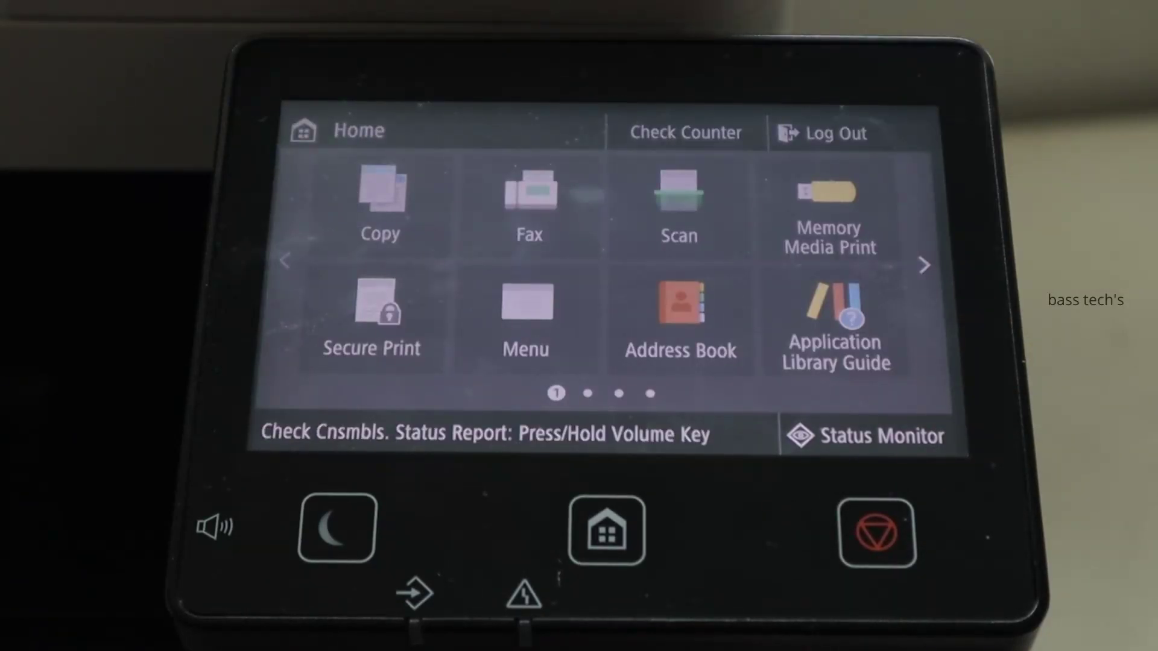
{"action": "left_click", "coordinate": [678, 208]}
{"action": "left_click", "coordinate": [796, 222]}
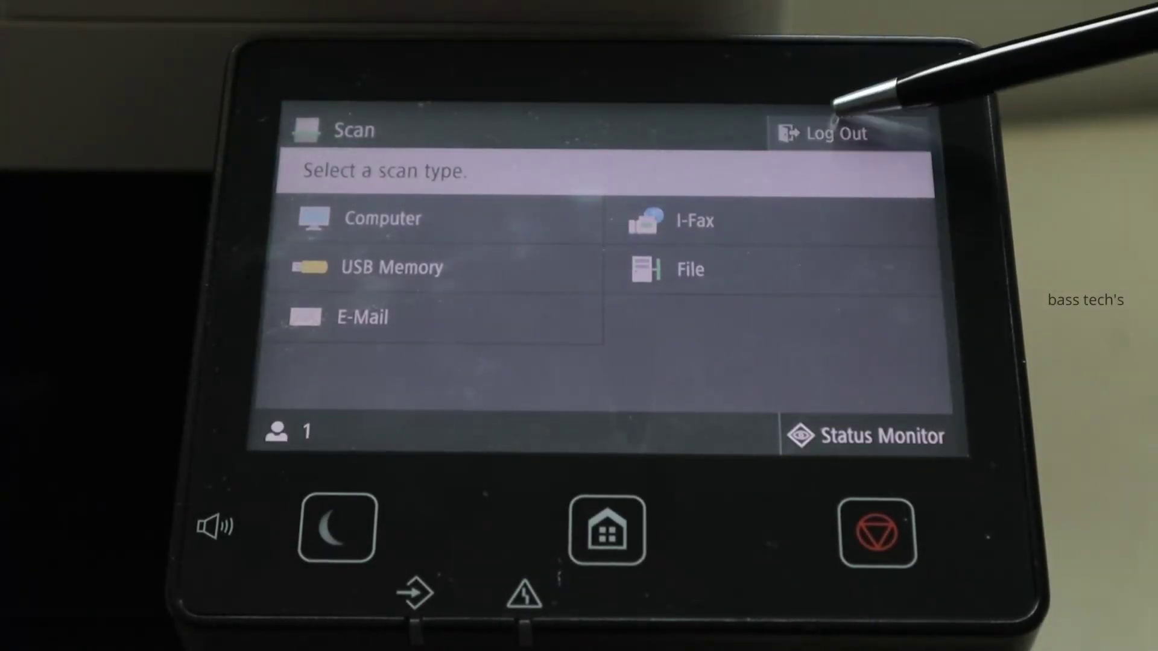
{"action": "left_click", "coordinate": [824, 133]}
As department 2, scan one page to the DESKTOP-GJT8QVU folder from the address book
{"action": "left_click", "coordinate": [798, 207]}
{"action": "left_click", "coordinate": [798, 206]}
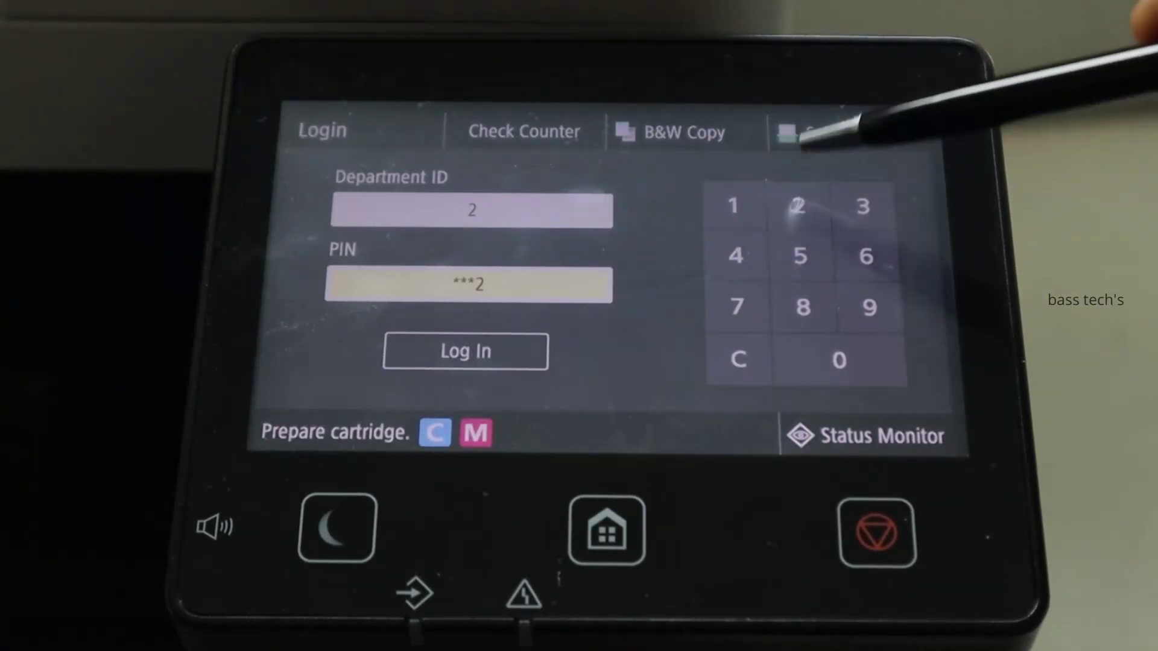
{"action": "left_click", "coordinate": [466, 352]}
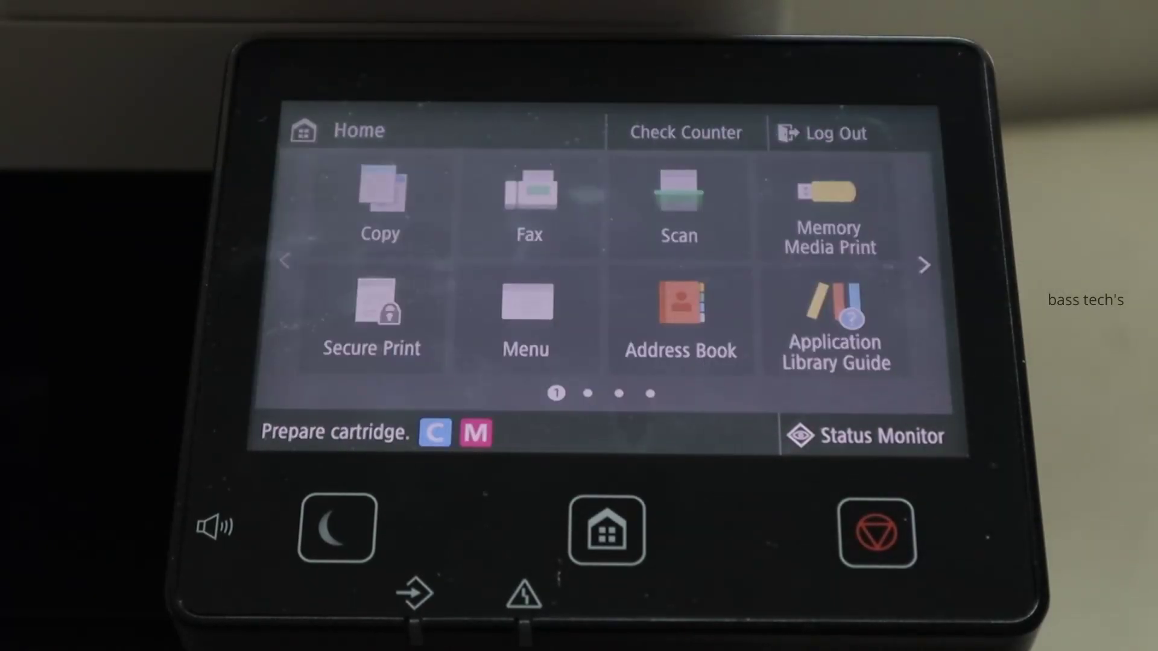
{"action": "left_click", "coordinate": [678, 203]}
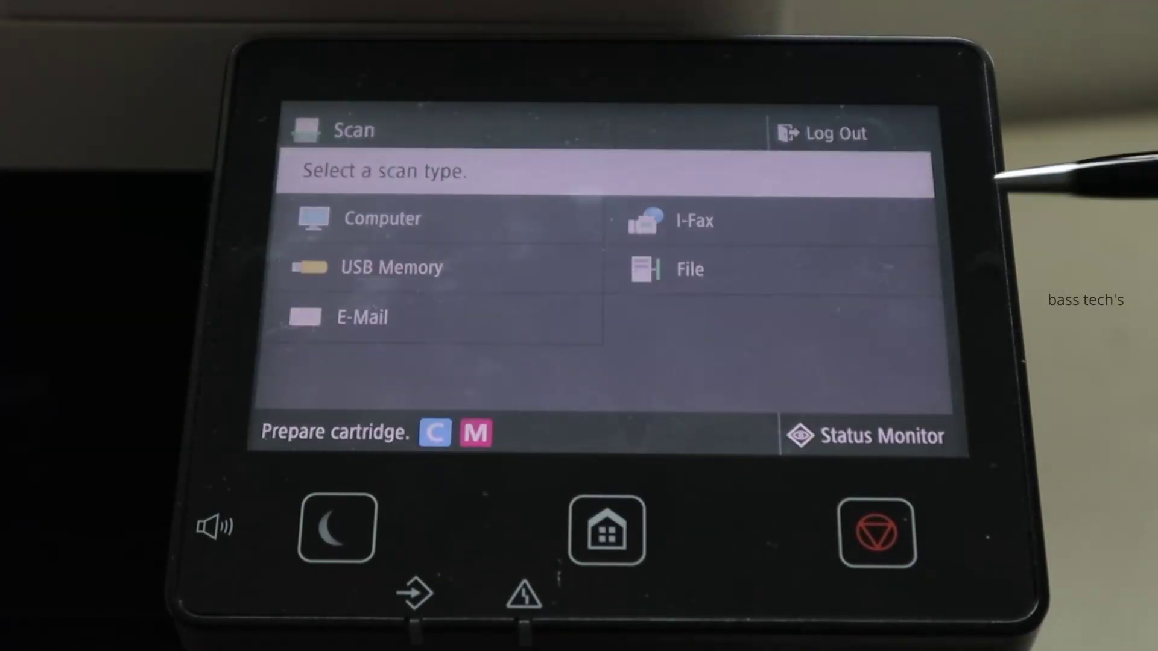
{"action": "left_click", "coordinate": [691, 268]}
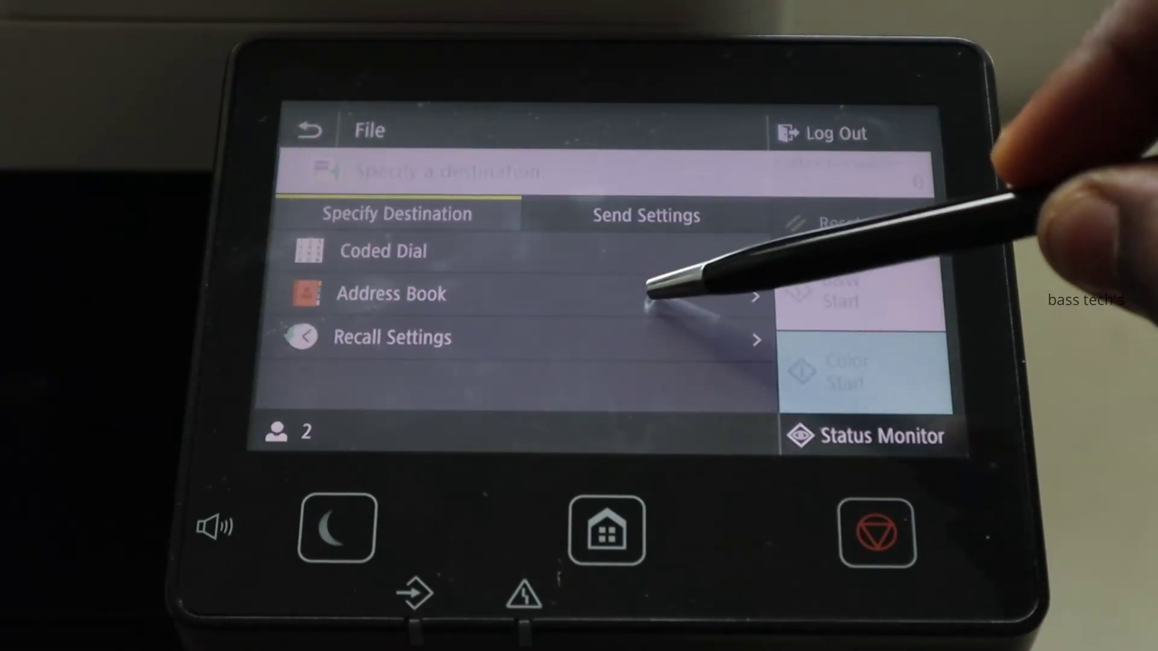
{"action": "left_click", "coordinate": [646, 294]}
{"action": "left_click", "coordinate": [866, 437]}
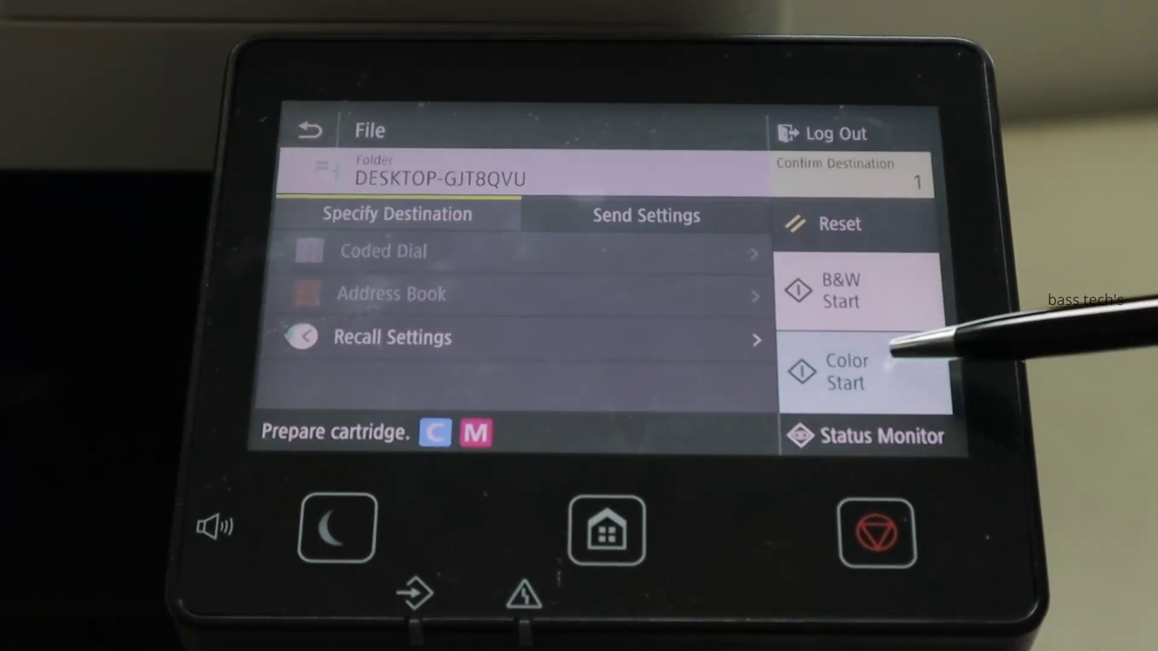
{"action": "left_click", "coordinate": [860, 290]}
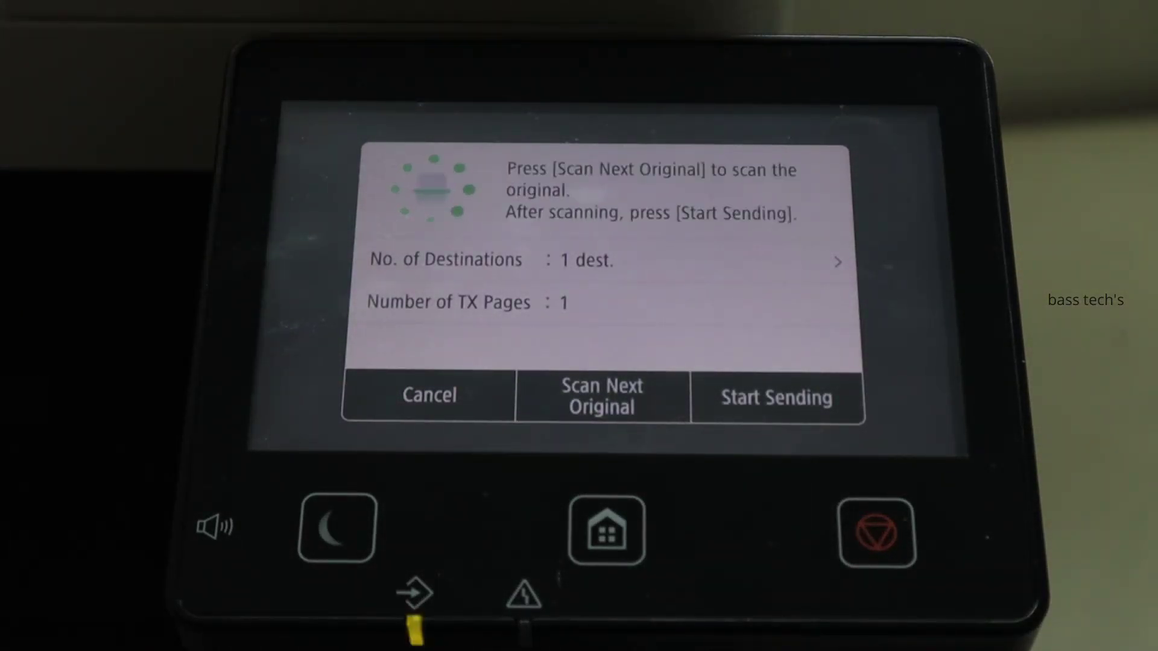
{"action": "left_click", "coordinate": [776, 398]}
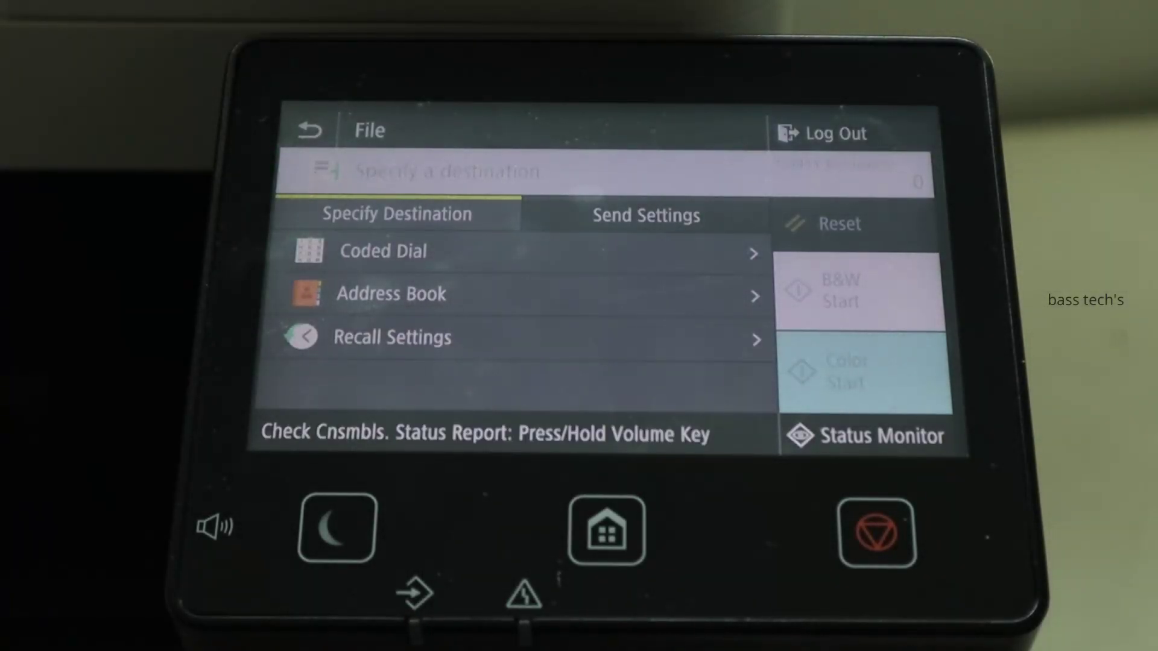
Log out and log back in on the panel as department 2 with its PIN
{"action": "left_click", "coordinate": [835, 133]}
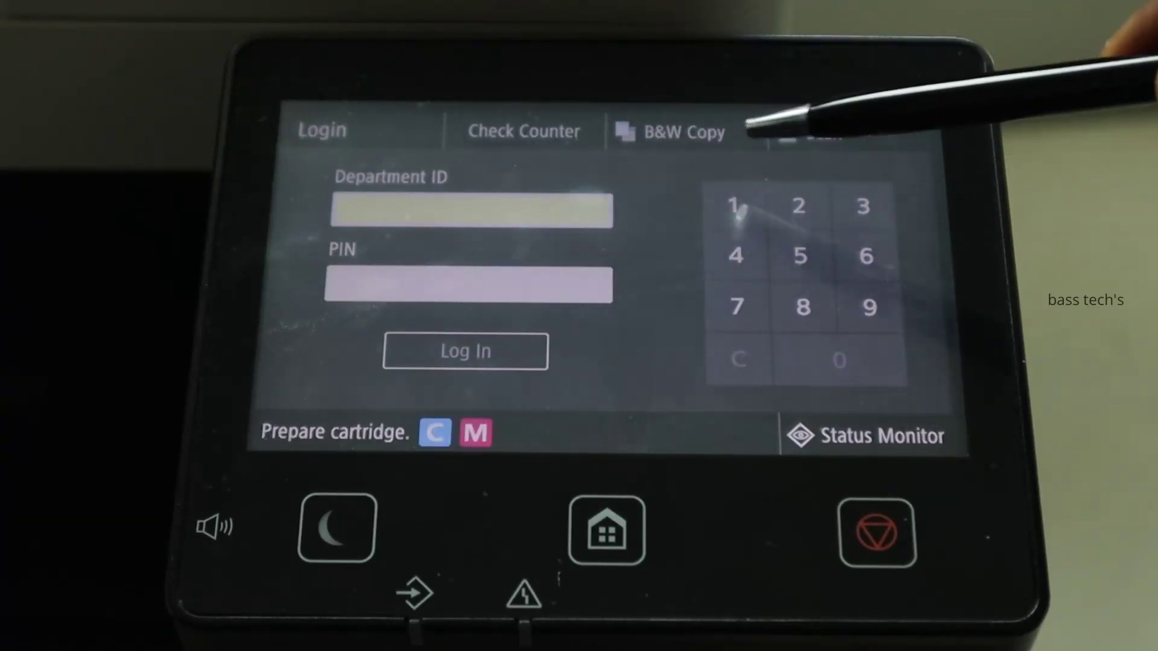
{"action": "left_click", "coordinate": [800, 206]}
{"action": "left_click", "coordinate": [543, 285]}
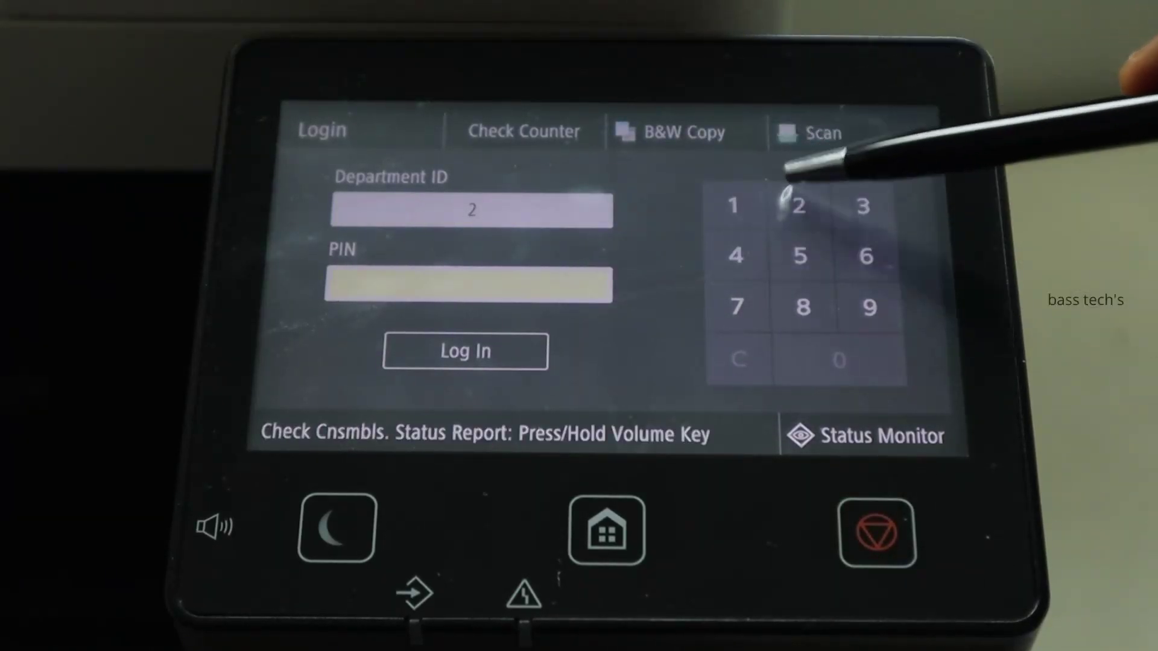
{"action": "left_click", "coordinate": [799, 206]}
{"action": "left_click", "coordinate": [800, 206]}
{"action": "left_click", "coordinate": [799, 207]}
{"action": "left_click", "coordinate": [466, 351]}
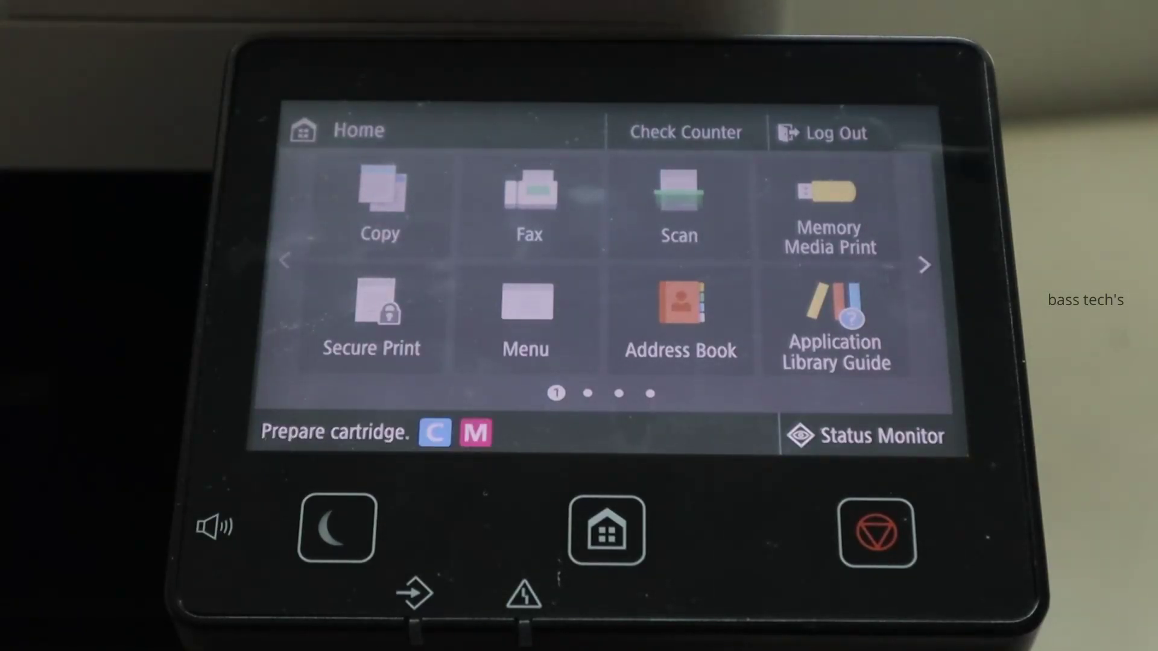
Start a five-copy colour job, dismiss the counter-limit cancellation, and log out
{"action": "left_click", "coordinate": [381, 208]}
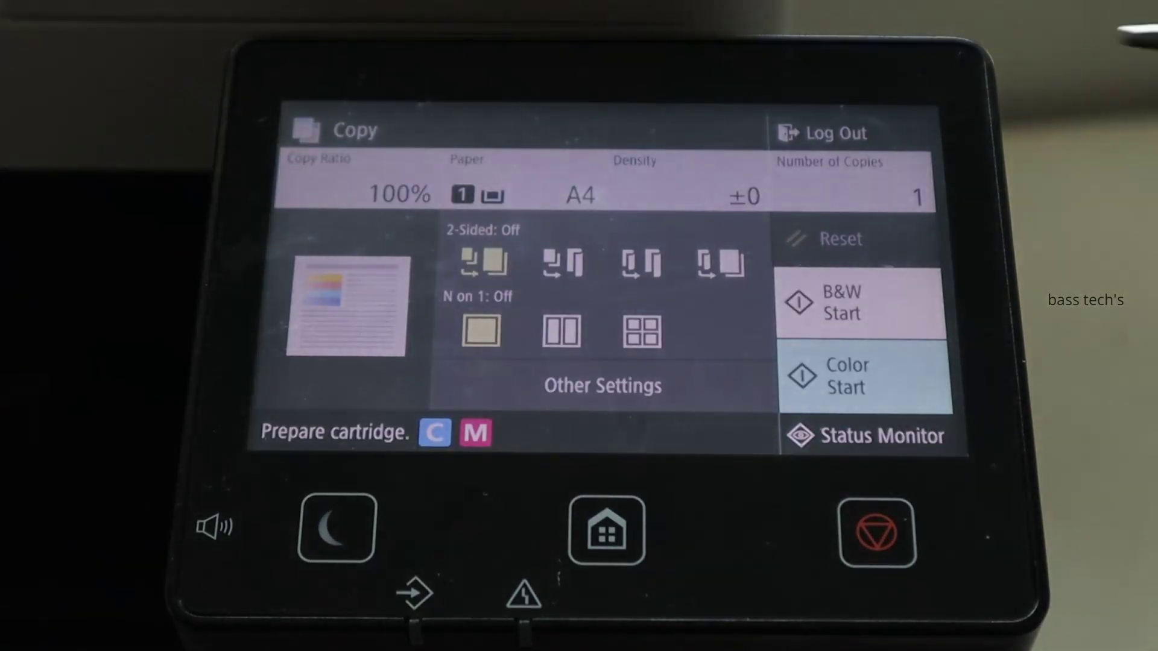
{"action": "left_click", "coordinate": [851, 181]}
{"action": "left_click", "coordinate": [561, 283]}
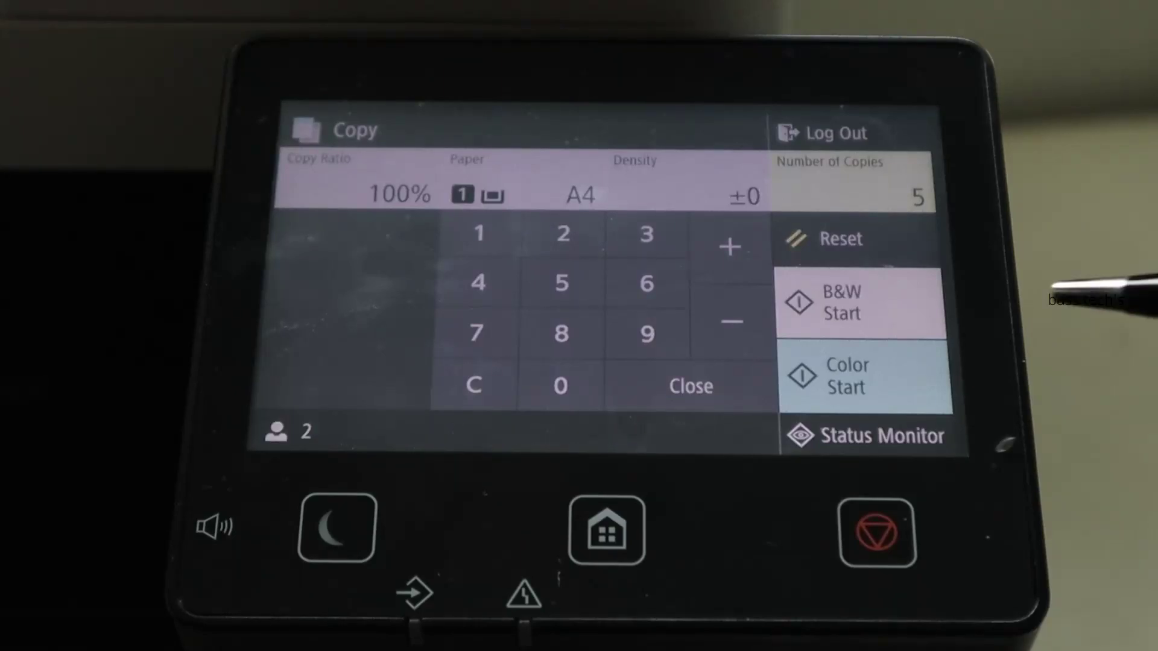
{"action": "left_click", "coordinate": [855, 353]}
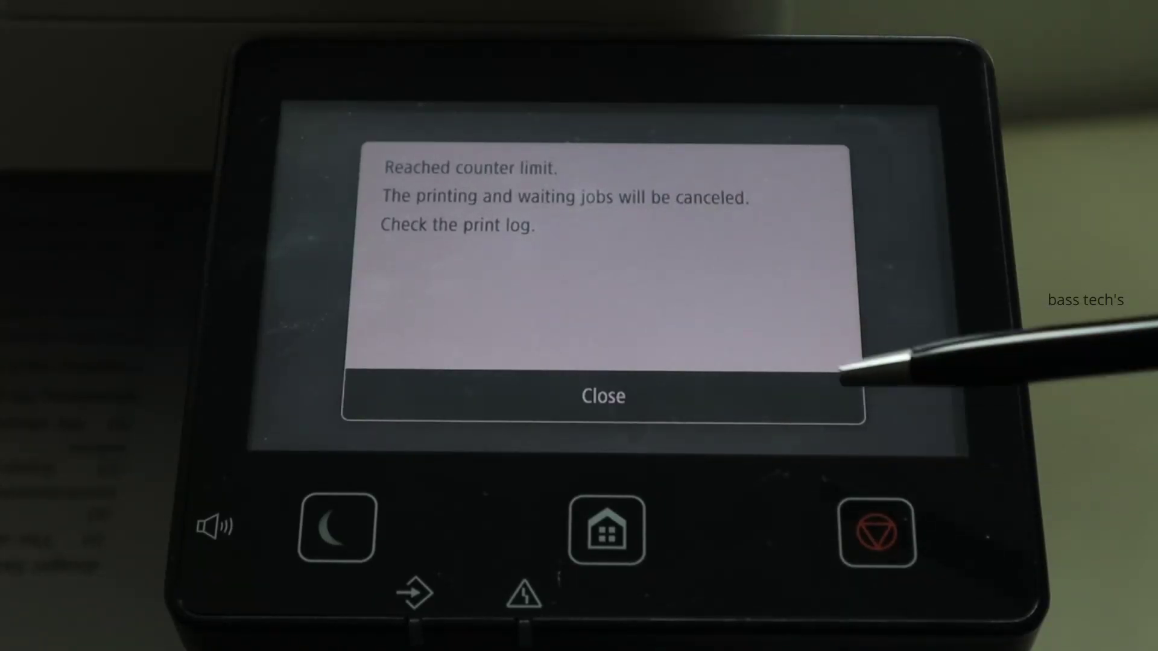
{"action": "left_click", "coordinate": [815, 395]}
{"action": "left_click", "coordinate": [837, 133]}
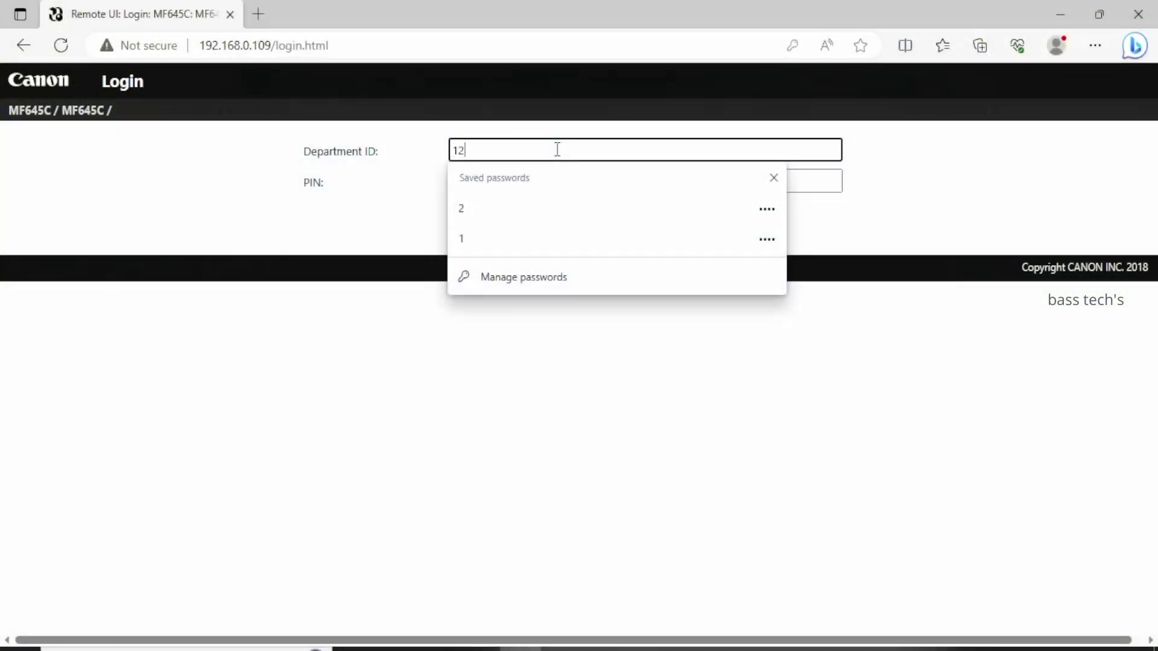
Sign in to Remote UI with the department ID and PIN, declining to save the password
{"action": "key", "text": "Tab"}
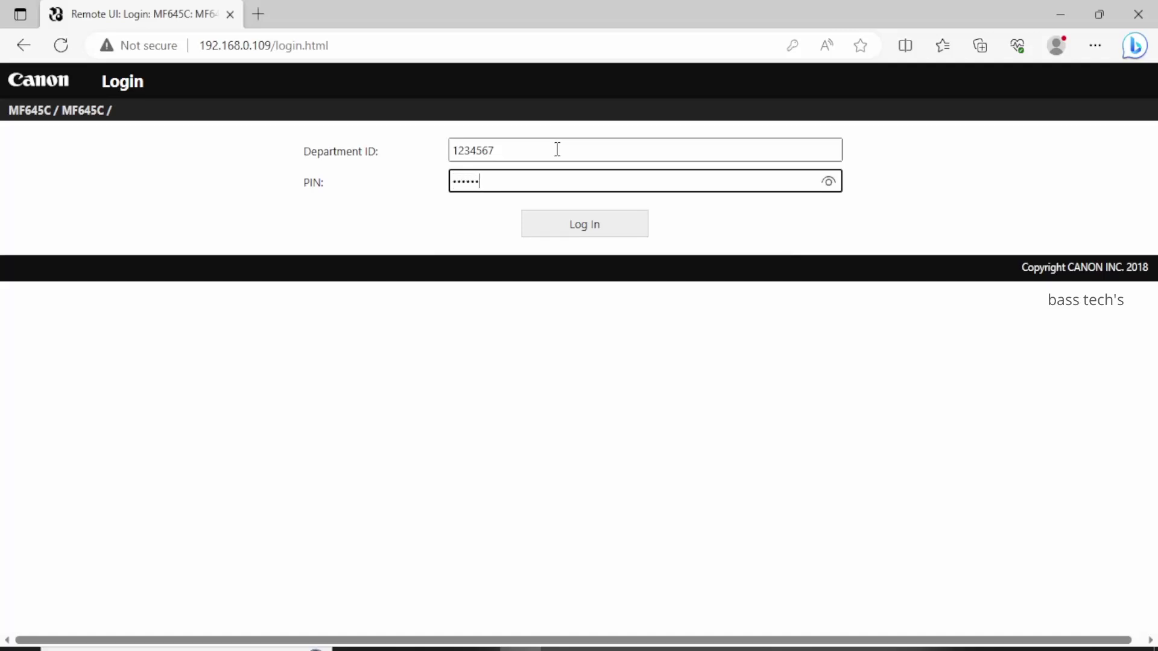
{"action": "left_click", "coordinate": [618, 231]}
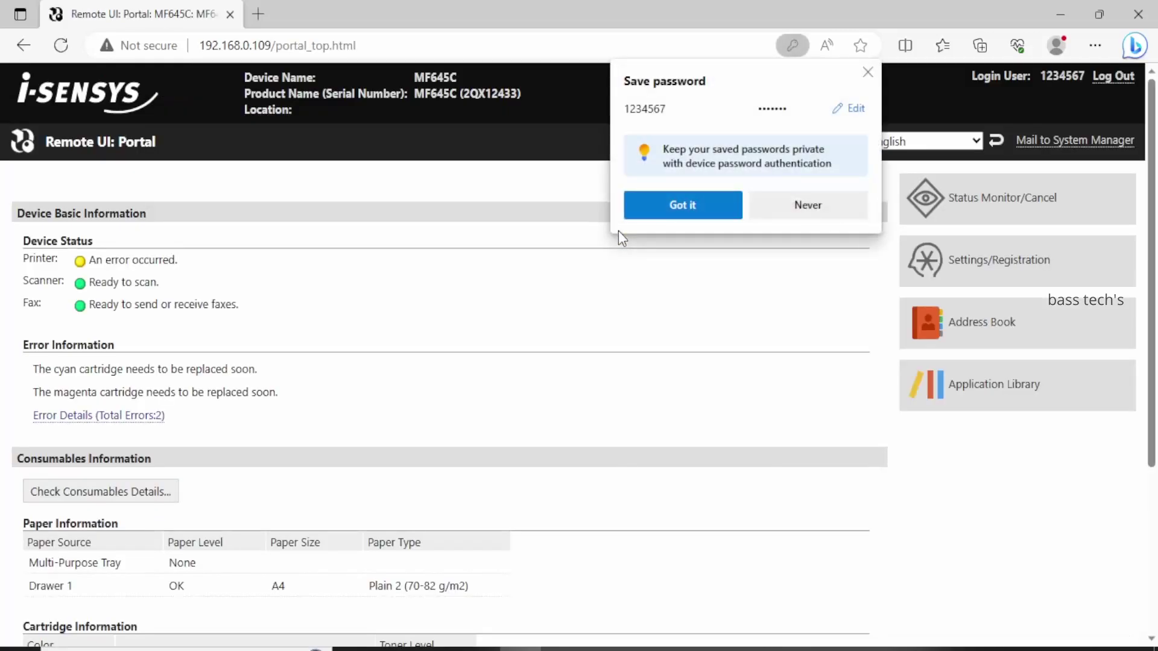
{"action": "left_click", "coordinate": [804, 214]}
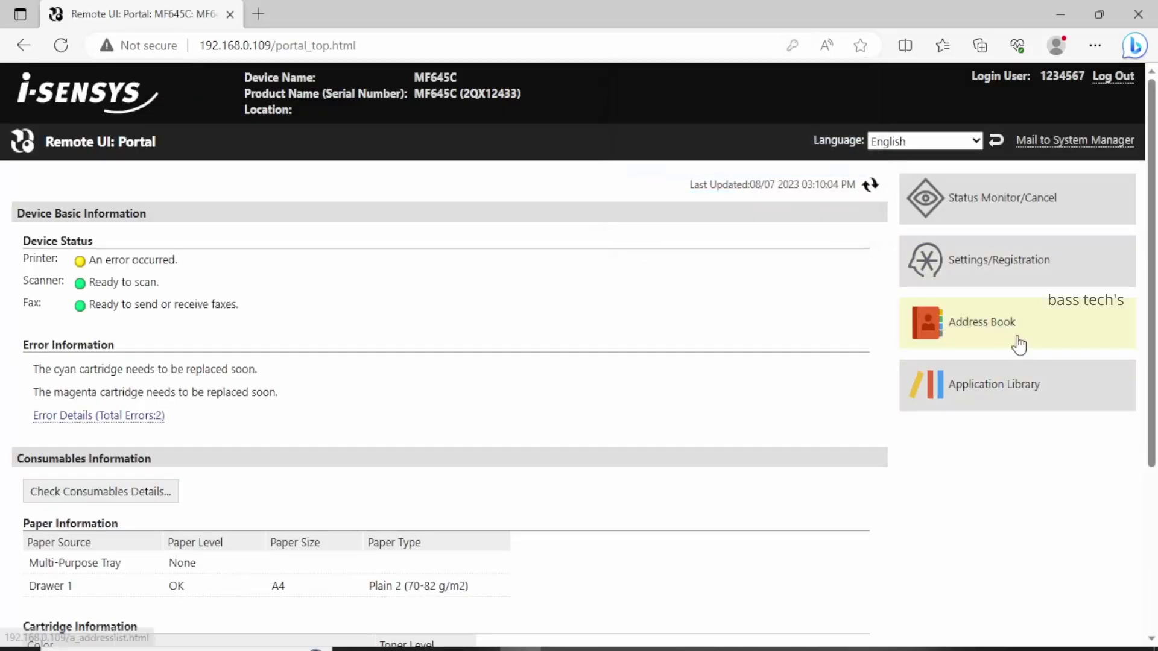
Open Department ID Management under User Management to view the department print totals
{"action": "left_click", "coordinate": [1011, 261]}
{"action": "scroll", "coordinate": [82, 493], "scroll_direction": "down", "scroll_amount": 3}
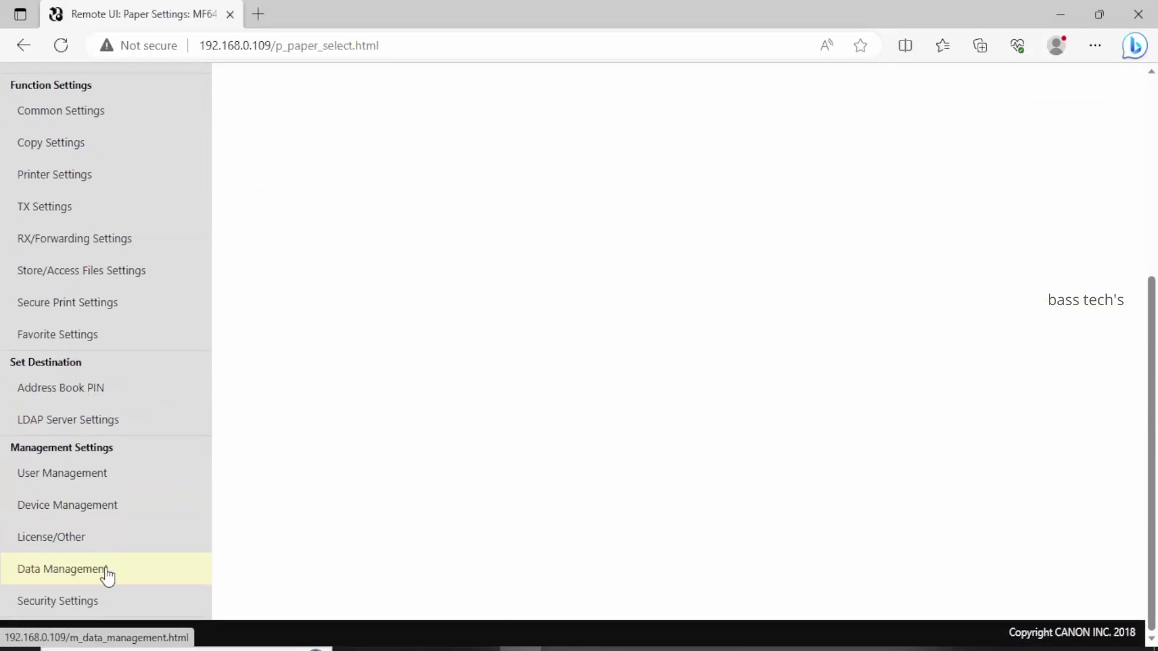
{"action": "left_click", "coordinate": [87, 472]}
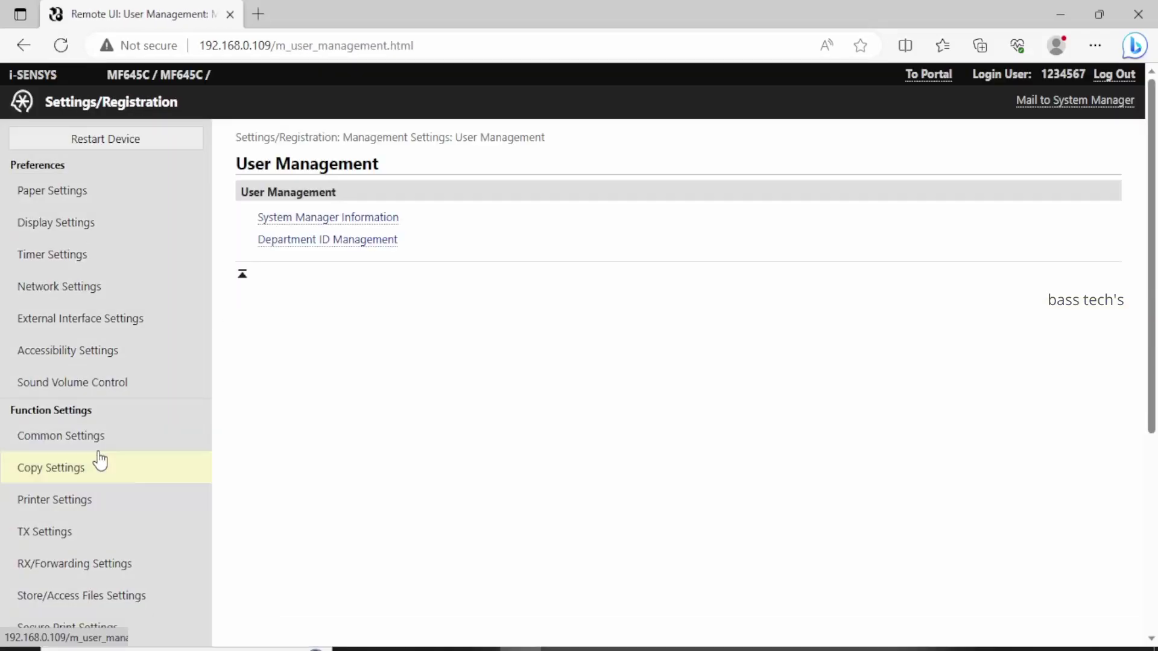
{"action": "left_click", "coordinate": [342, 241]}
{"action": "scroll", "coordinate": [616, 575], "scroll_direction": "down", "scroll_amount": 1}
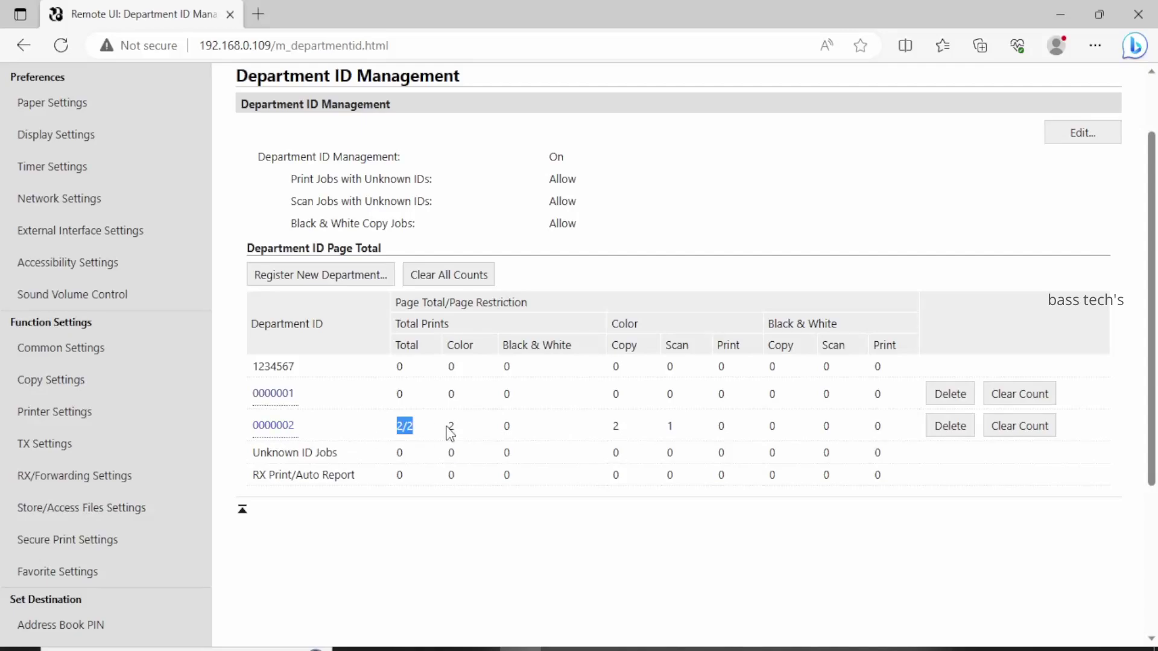
{"action": "left_click", "coordinate": [494, 537]}
Inspect department 0000002's settings and accept, then view 0000001's Restrict Functions and cancel
{"action": "left_click", "coordinate": [279, 427]}
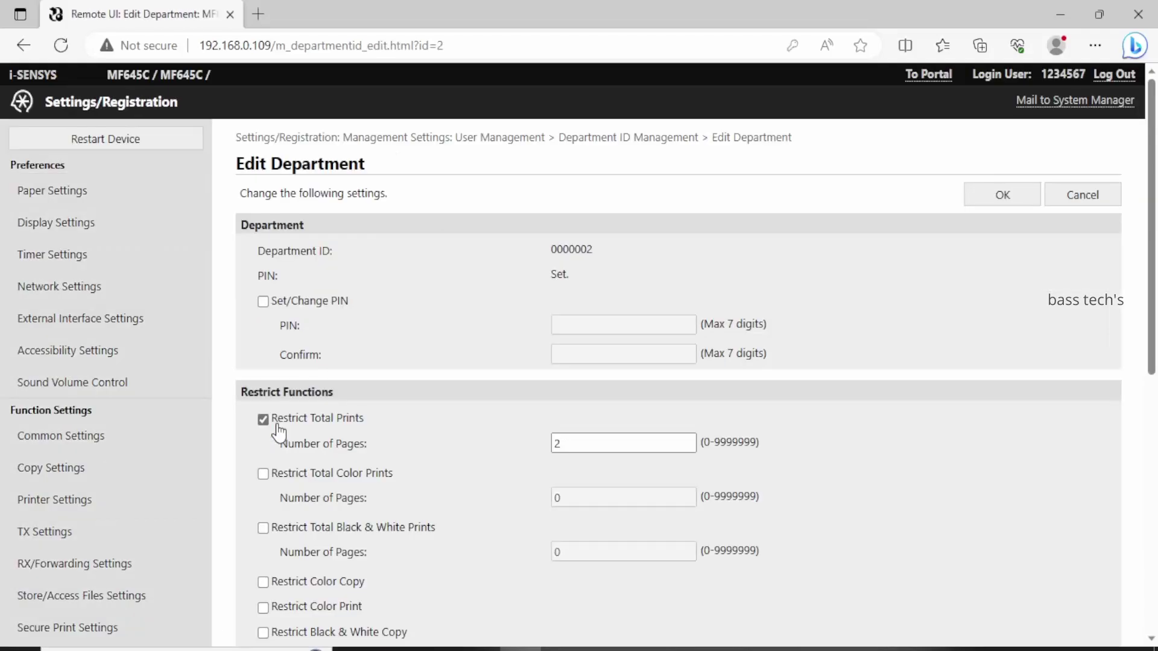
{"action": "scroll", "coordinate": [648, 376], "scroll_direction": "down", "scroll_amount": 3}
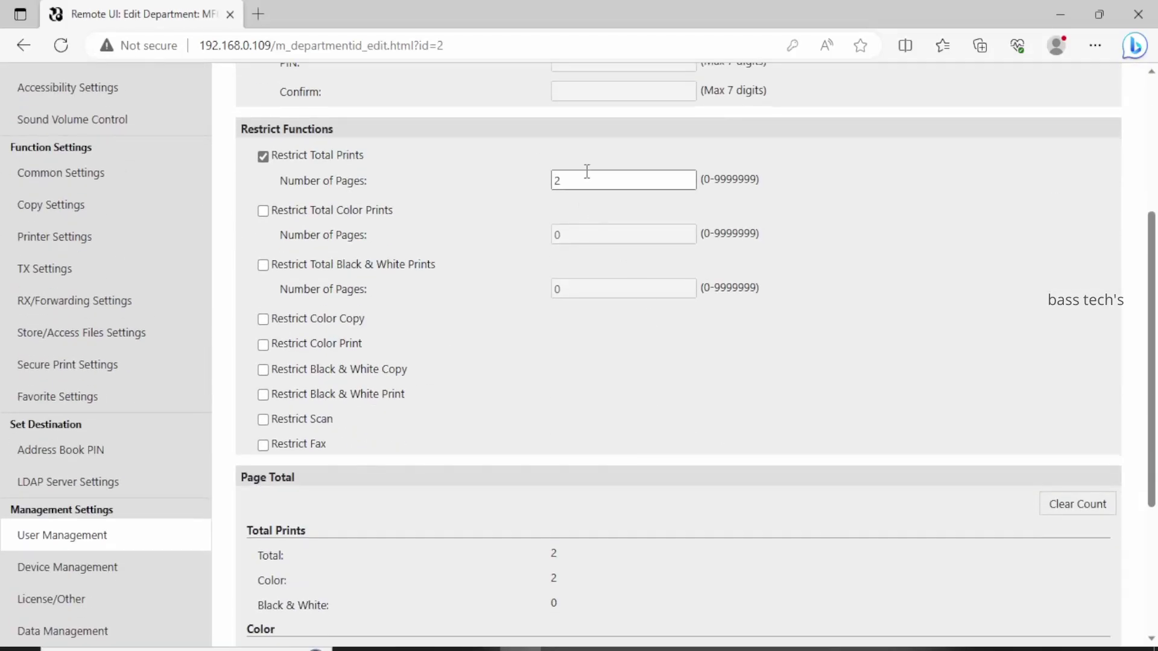
{"action": "scroll", "coordinate": [582, 390], "scroll_direction": "down", "scroll_amount": 1}
{"action": "scroll", "coordinate": [563, 371], "scroll_direction": "down", "scroll_amount": 2}
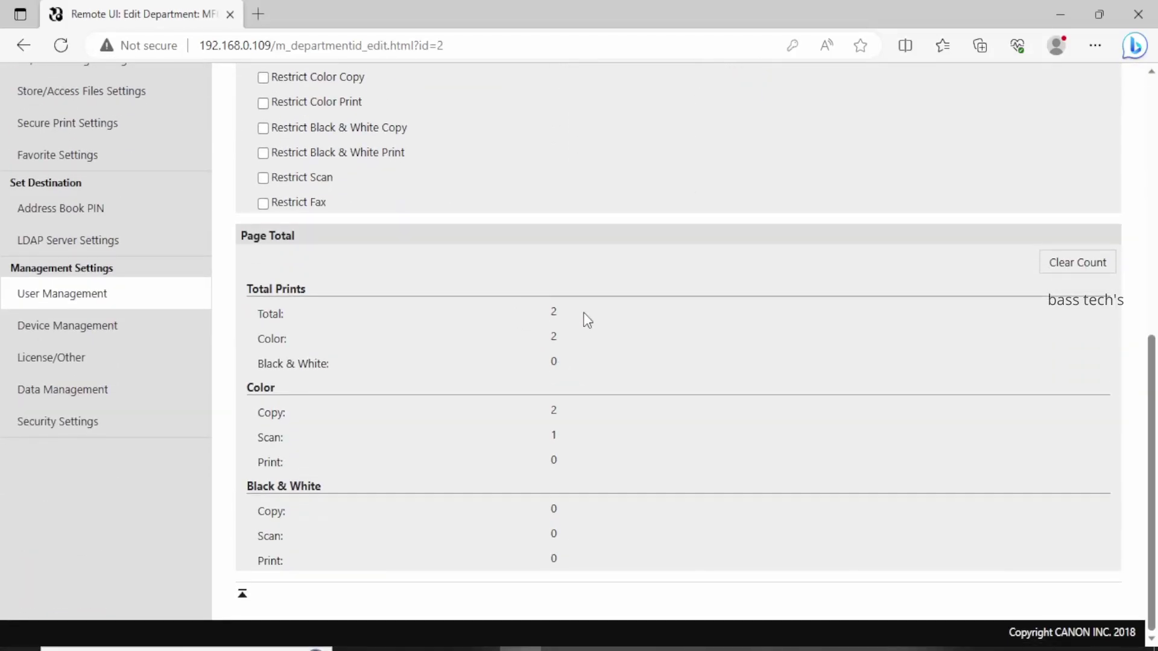
{"action": "scroll", "coordinate": [584, 317], "scroll_direction": "up", "scroll_amount": 4}
{"action": "scroll", "coordinate": [597, 322], "scroll_direction": "up", "scroll_amount": 2}
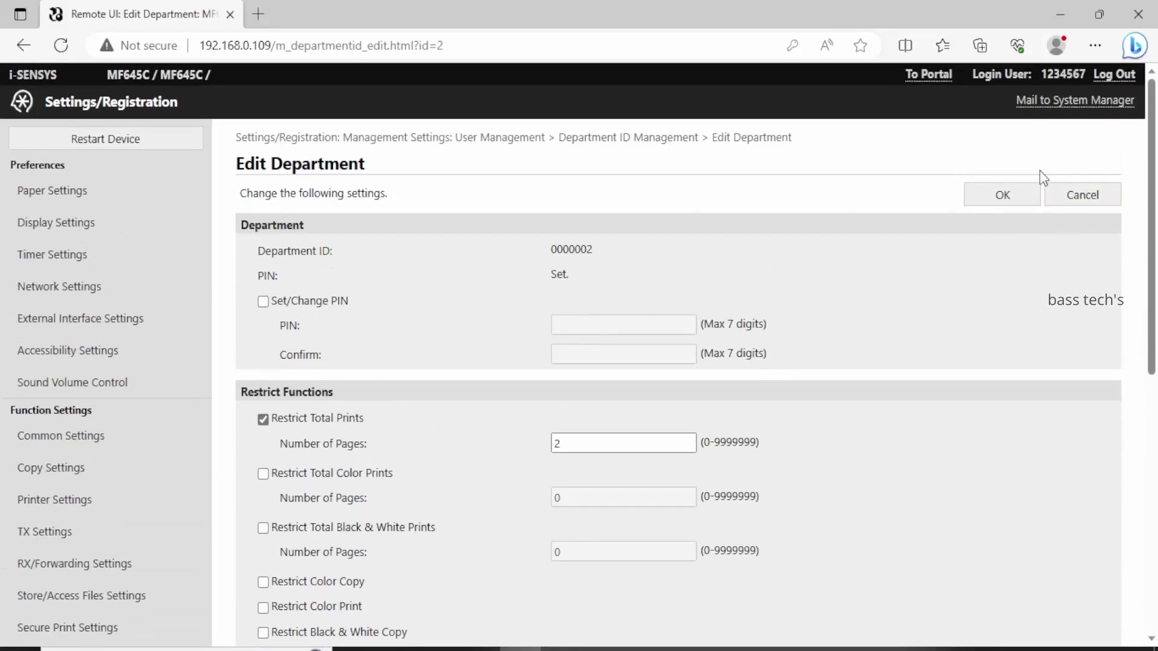
{"action": "left_click", "coordinate": [1015, 197]}
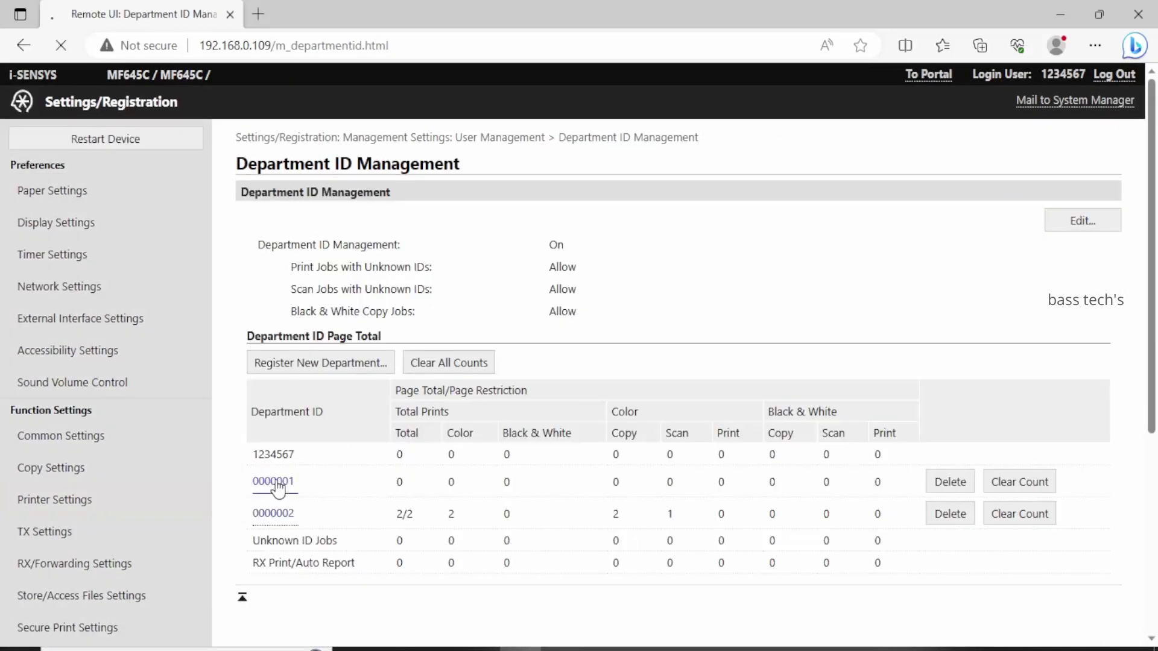
{"action": "left_click", "coordinate": [278, 487]}
{"action": "scroll", "coordinate": [477, 464], "scroll_direction": "down", "scroll_amount": 4}
{"action": "scroll", "coordinate": [477, 464], "scroll_direction": "down", "scroll_amount": 2}
{"action": "scroll", "coordinate": [480, 468], "scroll_direction": "up", "scroll_amount": 4}
{"action": "scroll", "coordinate": [478, 463], "scroll_direction": "up", "scroll_amount": 2}
{"action": "scroll", "coordinate": [479, 464], "scroll_direction": "down", "scroll_amount": 2}
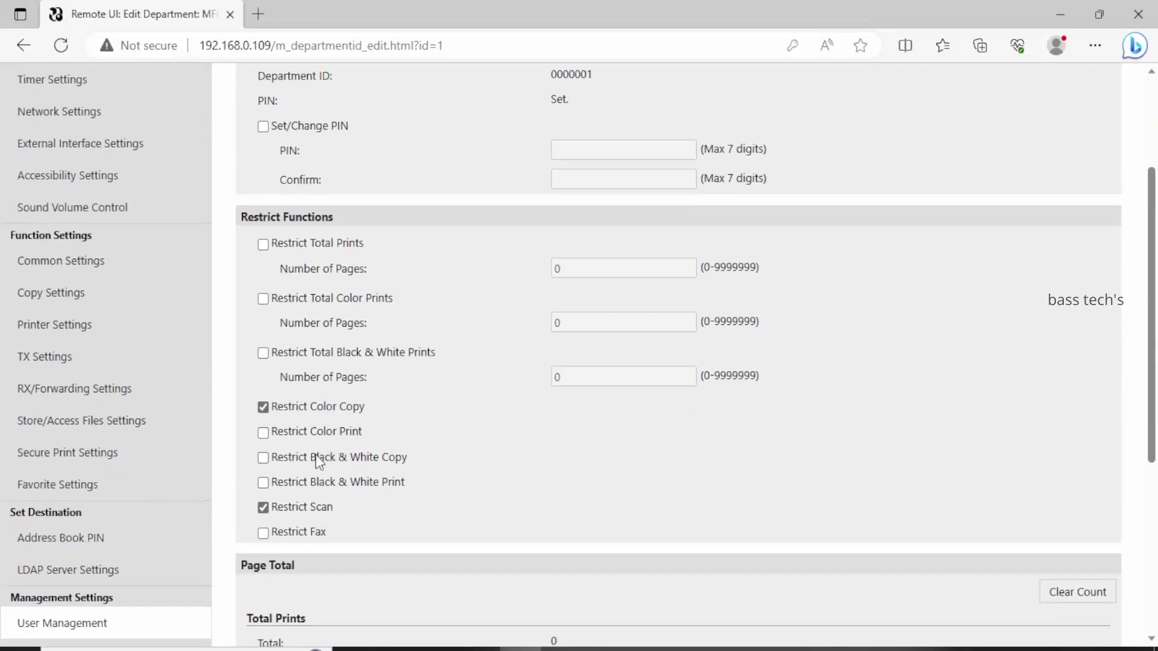
{"action": "scroll", "coordinate": [450, 468], "scroll_direction": "up", "scroll_amount": 2}
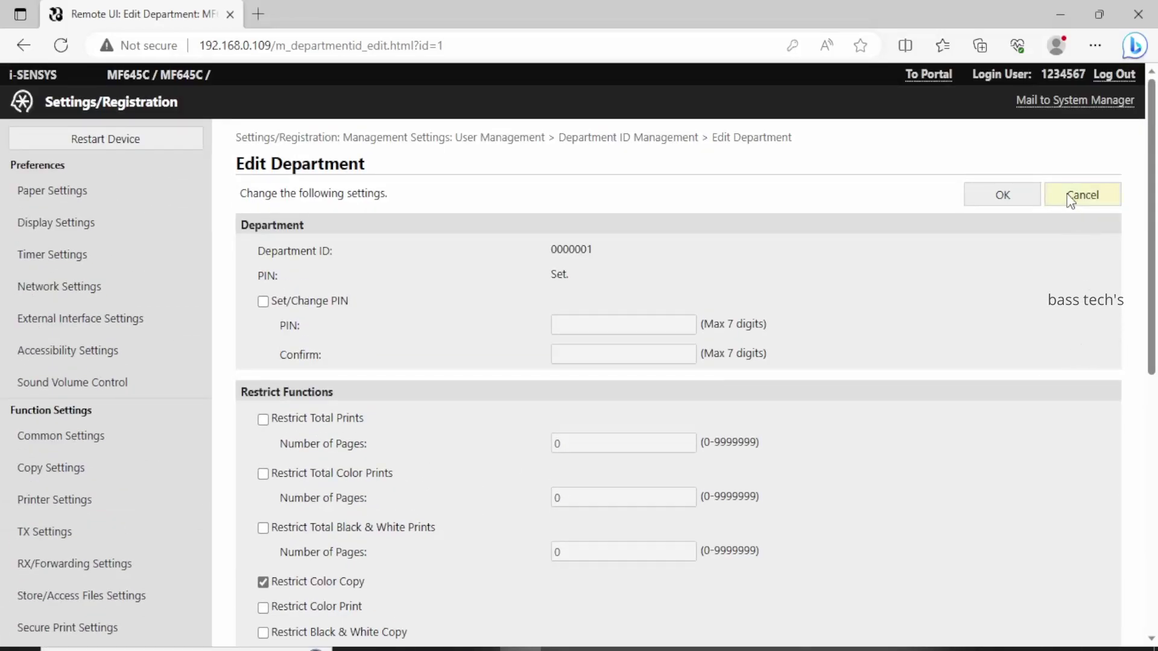
{"action": "left_click", "coordinate": [998, 192]}
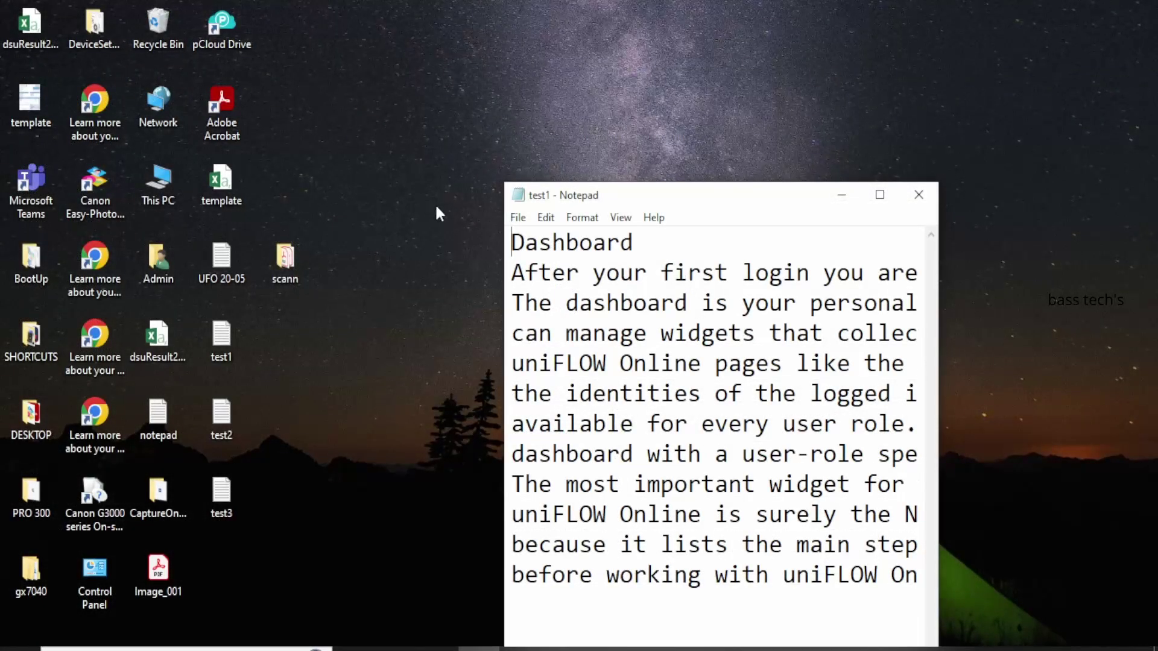
Print test1 from Notepad to the MF 645CX as a department 2 secure print job
{"action": "left_click", "coordinate": [513, 223]}
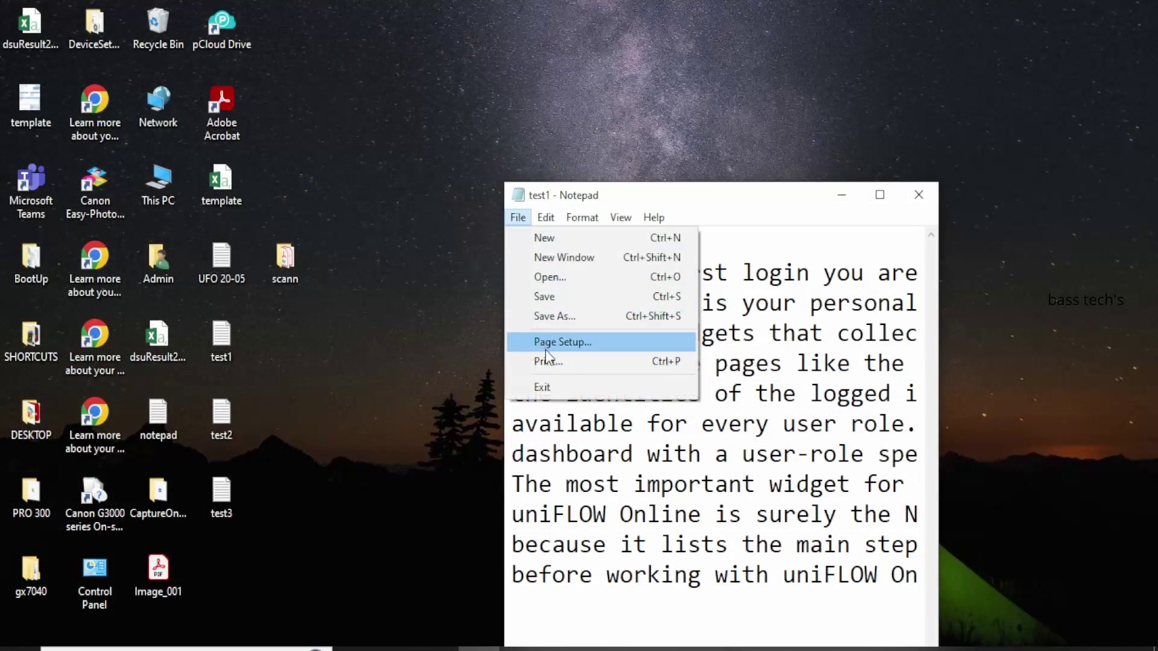
{"action": "left_click", "coordinate": [554, 367]}
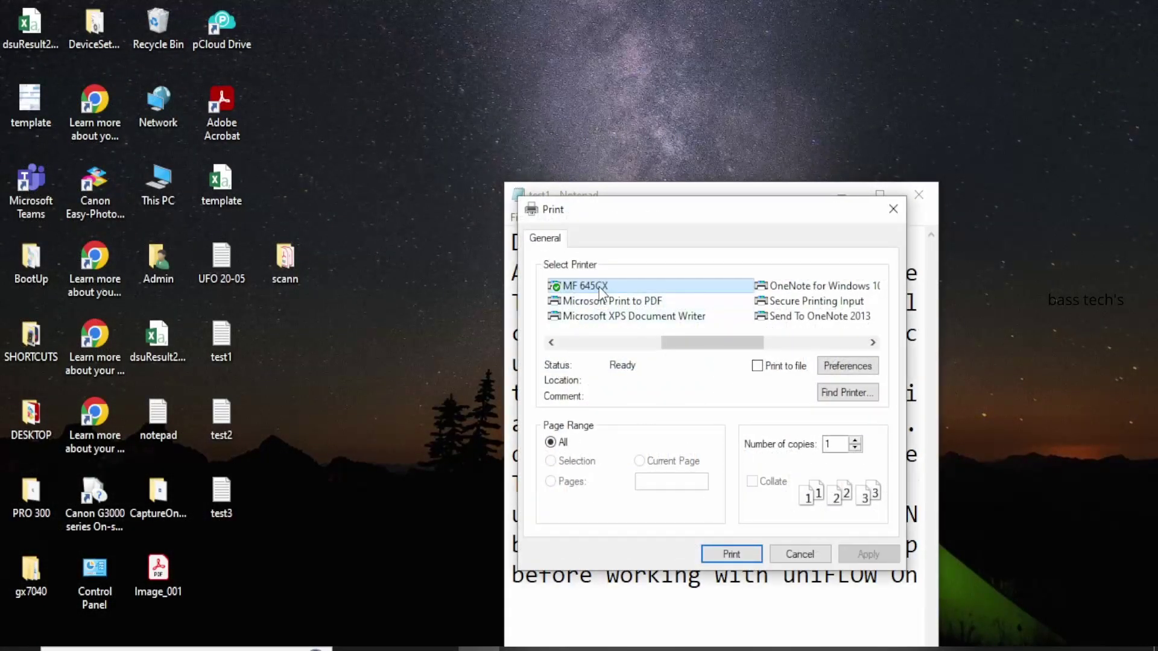
{"action": "left_click", "coordinate": [742, 555]}
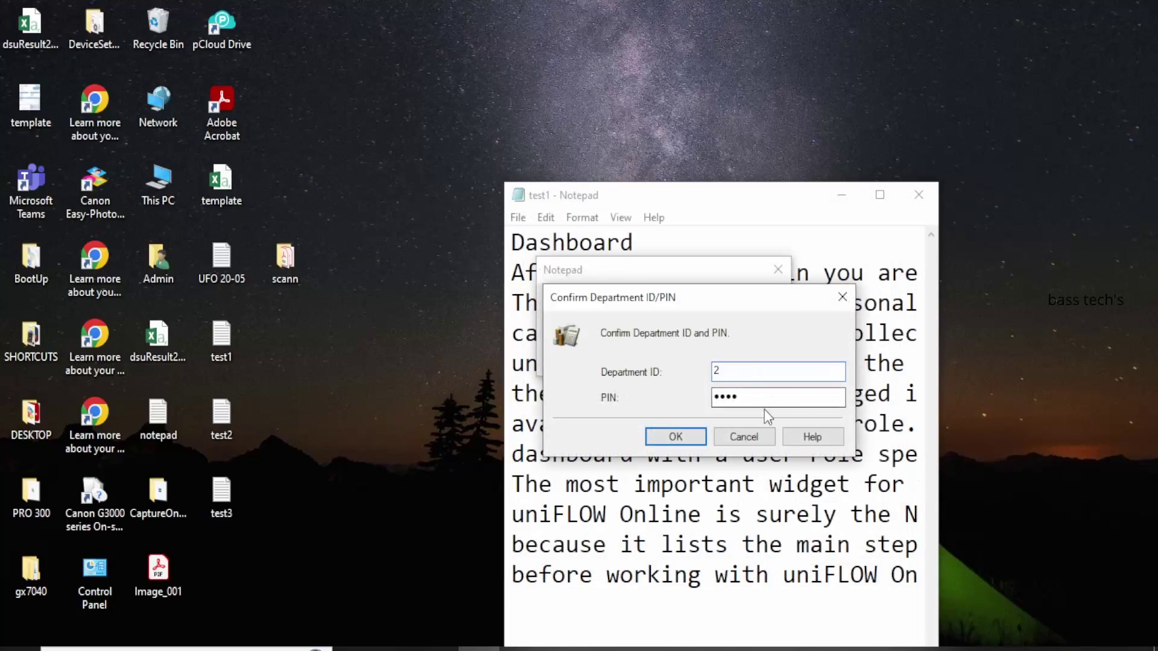
{"action": "key", "text": "Tab"}
{"action": "left_click", "coordinate": [660, 438]}
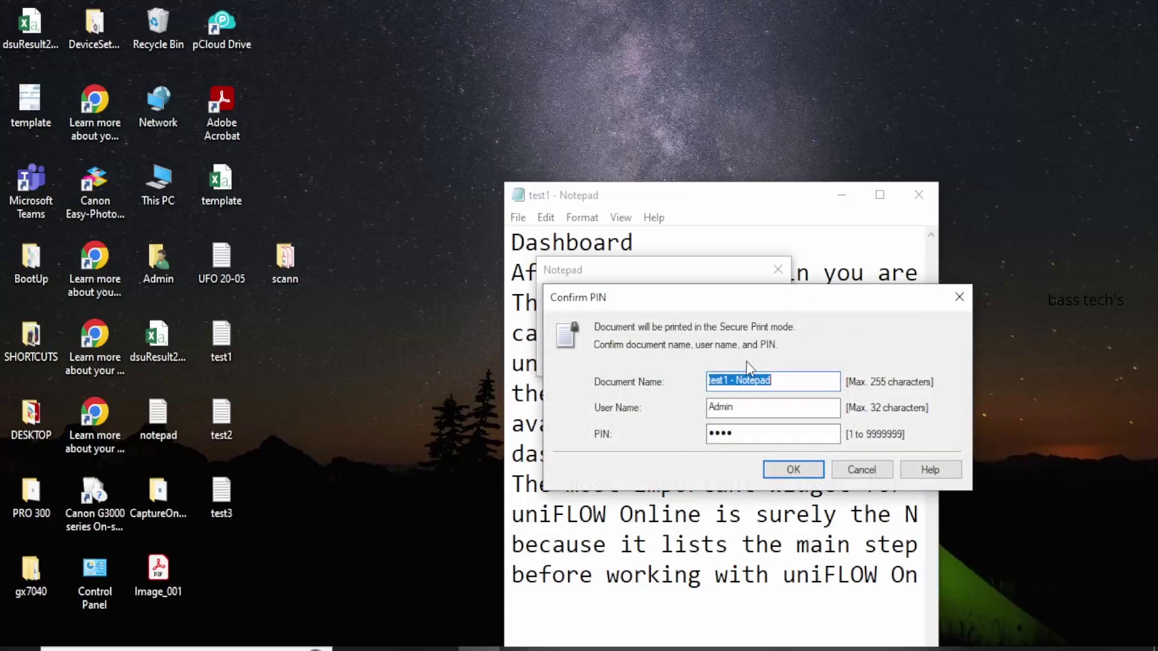
{"action": "left_click", "coordinate": [794, 470]}
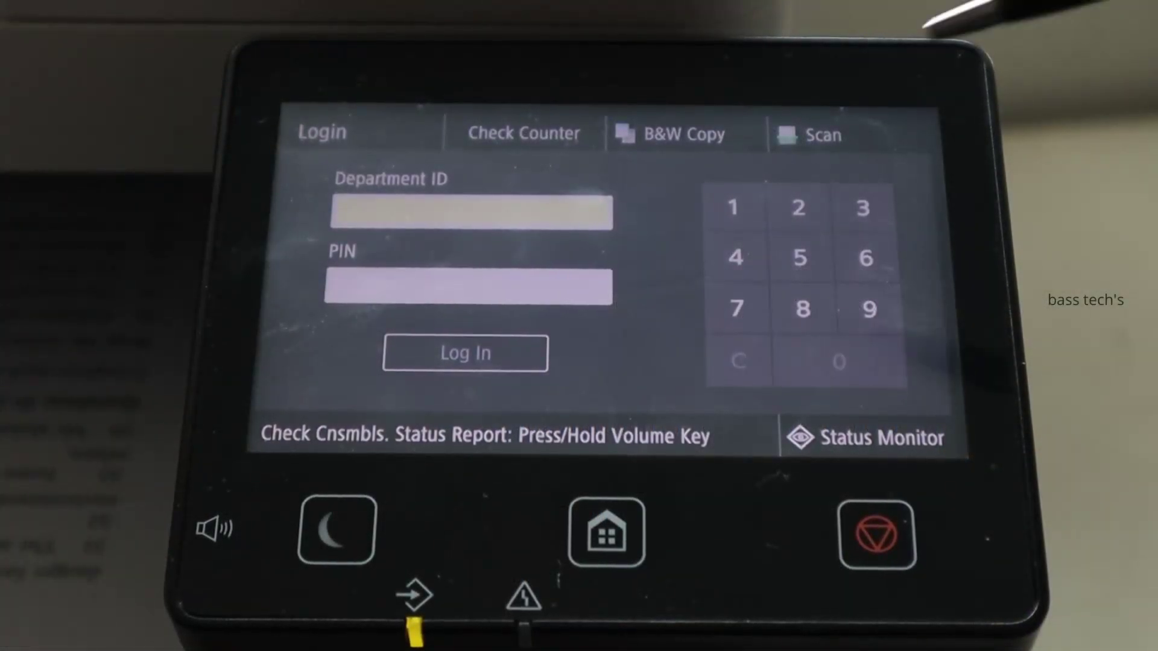
Log in to the MF645C panel as department 2 with its PIN
{"action": "left_click", "coordinate": [799, 208]}
{"action": "left_click", "coordinate": [489, 286]}
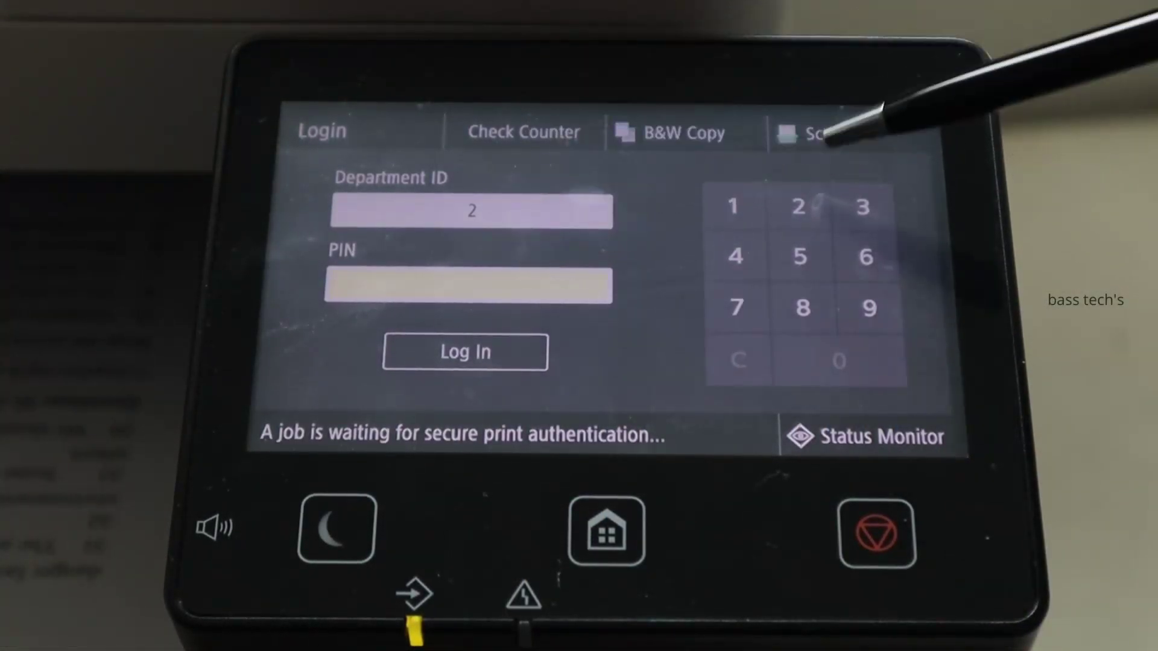
{"action": "left_click", "coordinate": [799, 207]}
{"action": "left_click", "coordinate": [799, 206]}
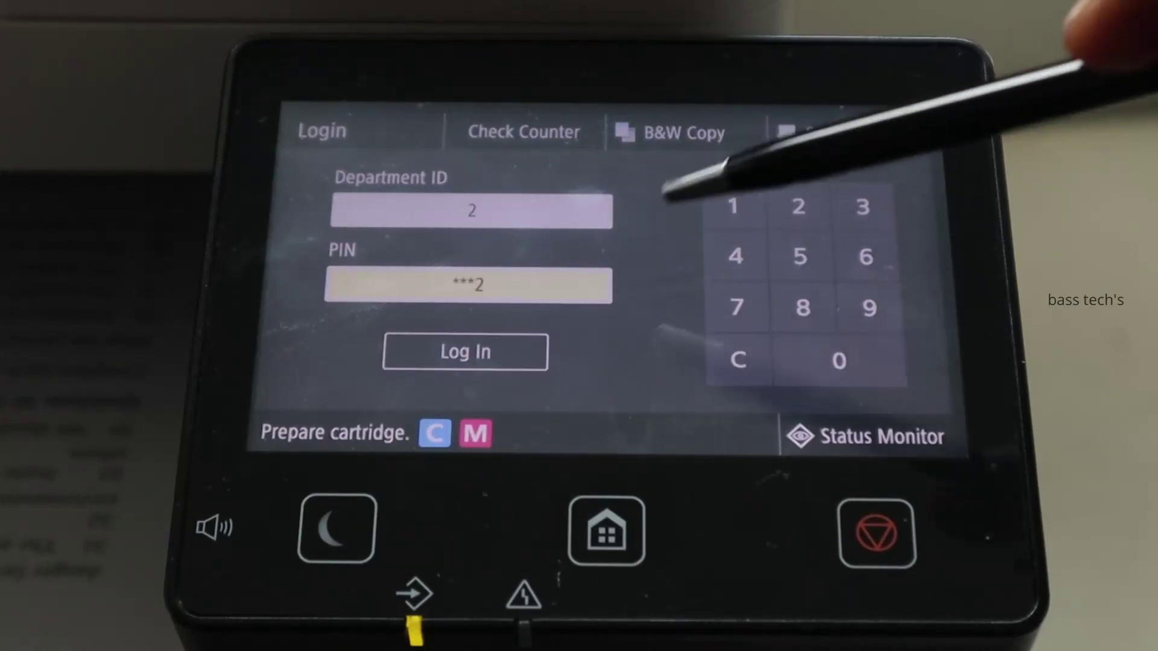
{"action": "left_click", "coordinate": [466, 353]}
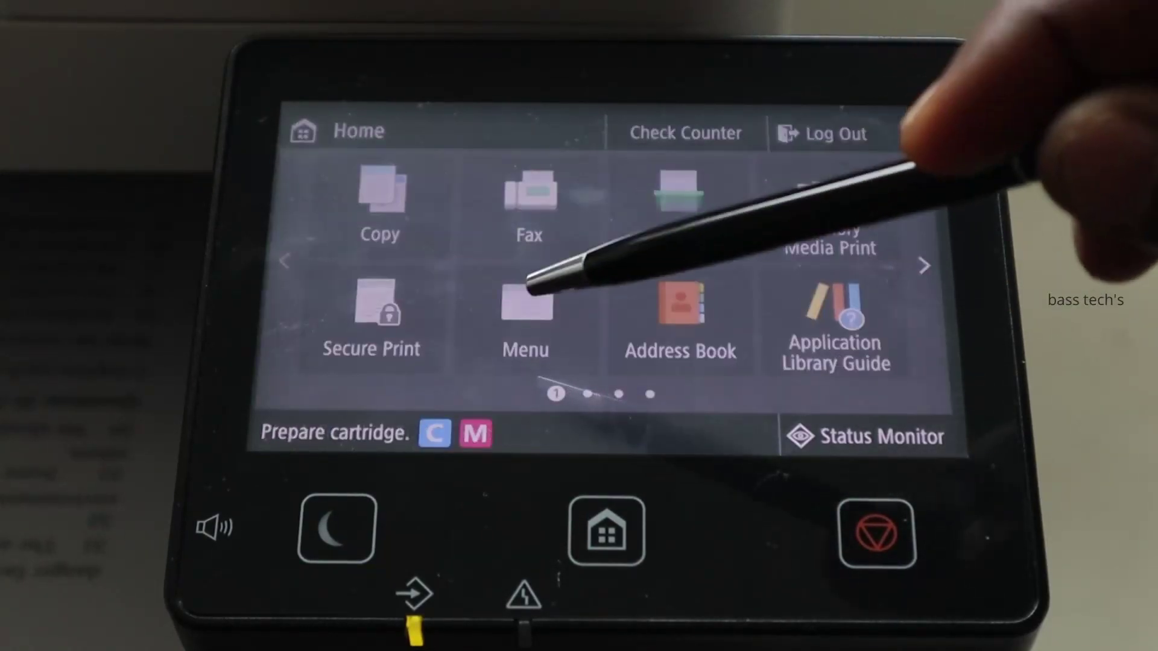
Release the 'test1 - Notepad' secure print job with its PIN, then log out
{"action": "left_click", "coordinate": [371, 317]}
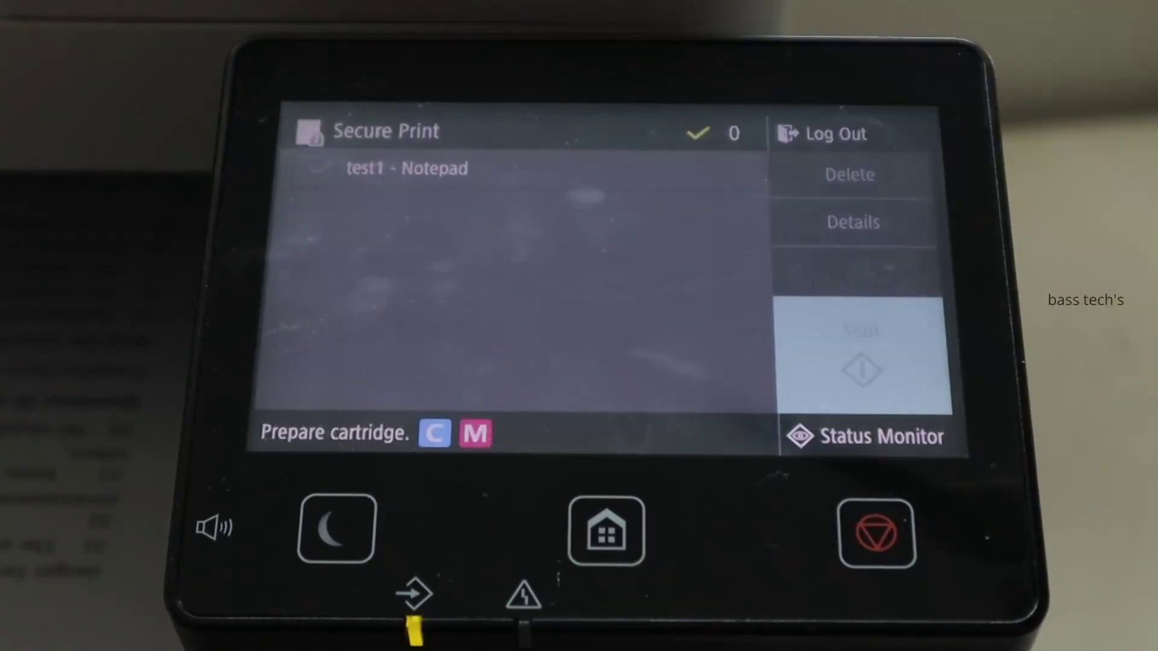
{"action": "left_click", "coordinate": [706, 169]}
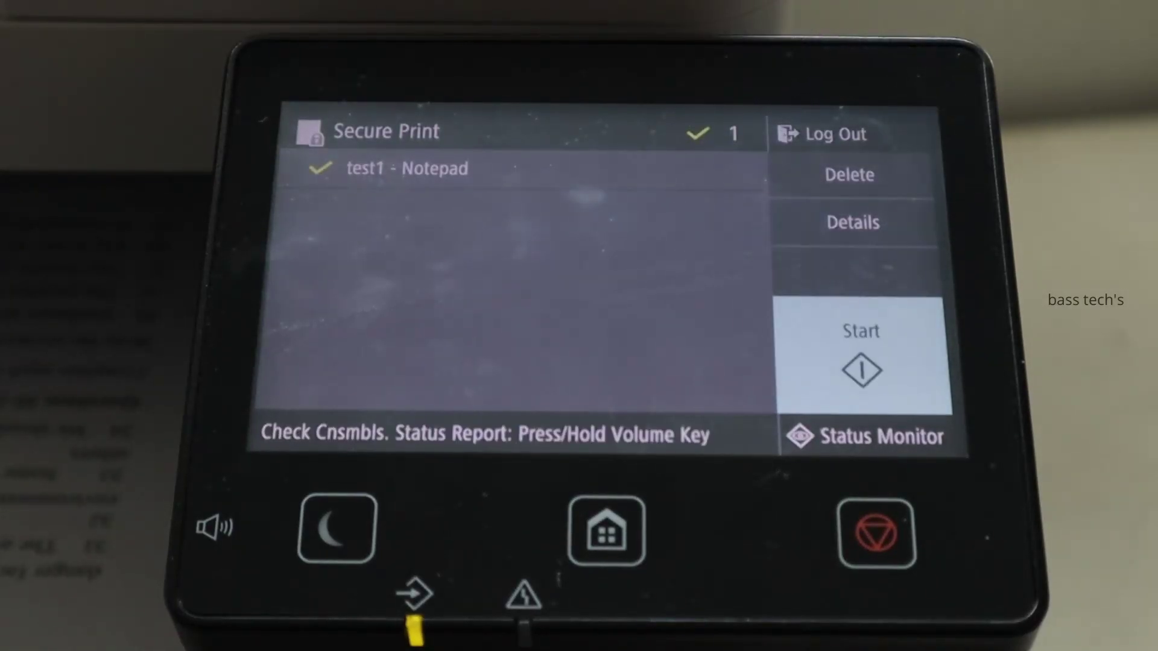
{"action": "left_click", "coordinate": [861, 349]}
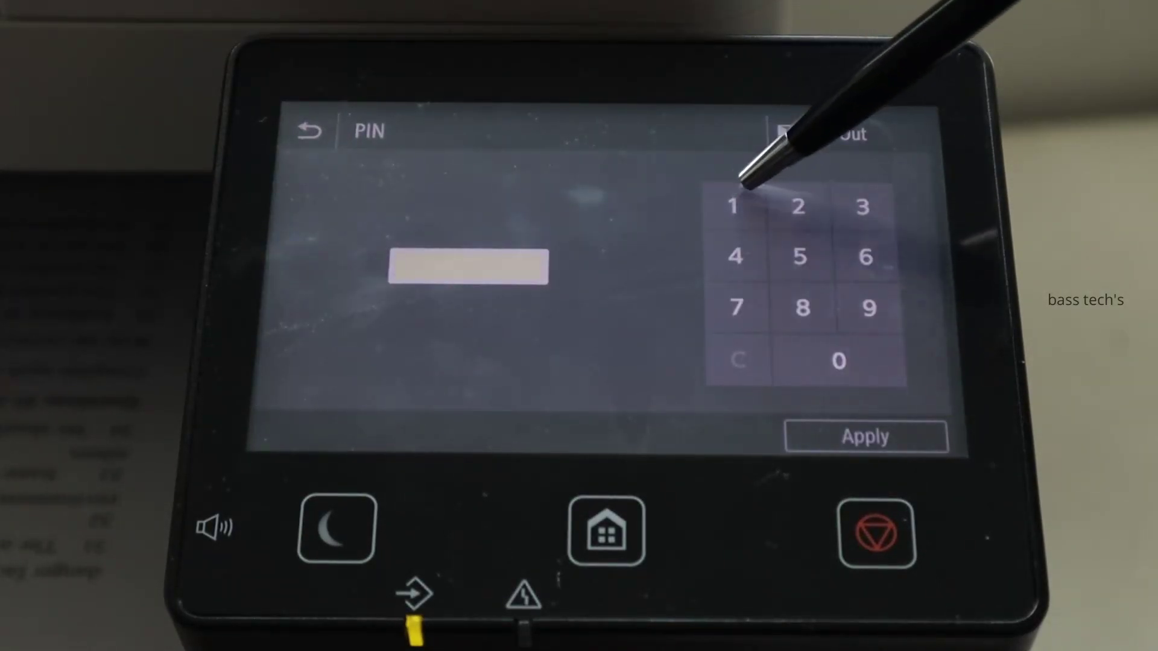
{"action": "left_click", "coordinate": [733, 206]}
{"action": "left_click", "coordinate": [798, 206]}
{"action": "left_click", "coordinate": [862, 207]}
{"action": "left_click", "coordinate": [734, 256]}
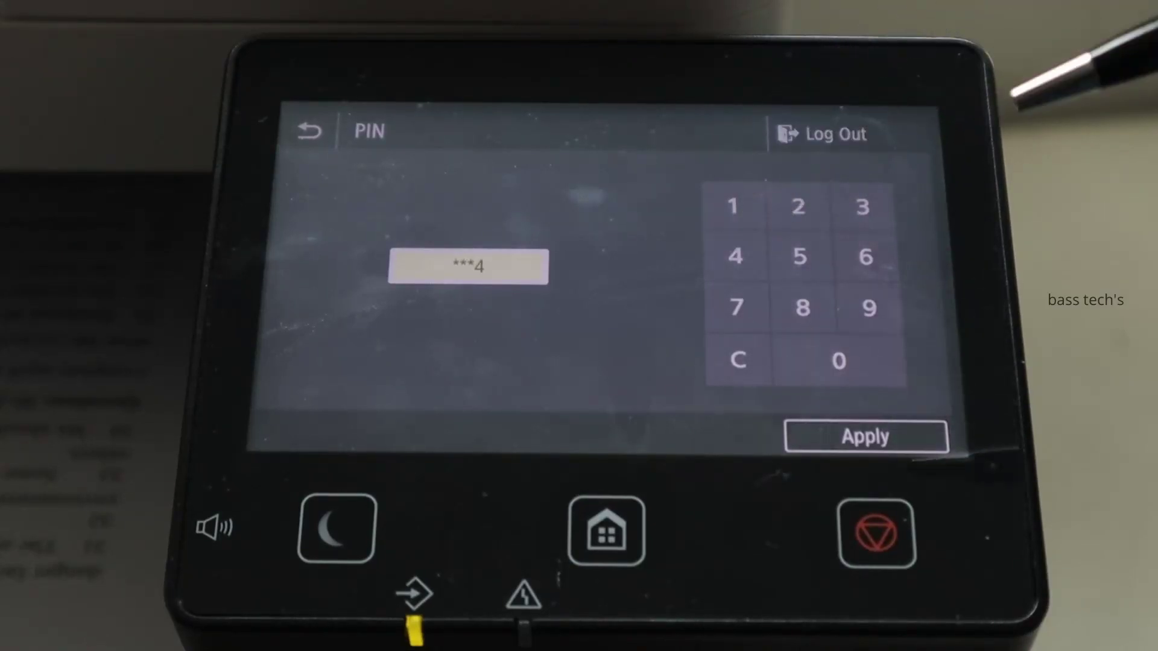
{"action": "left_click", "coordinate": [866, 437]}
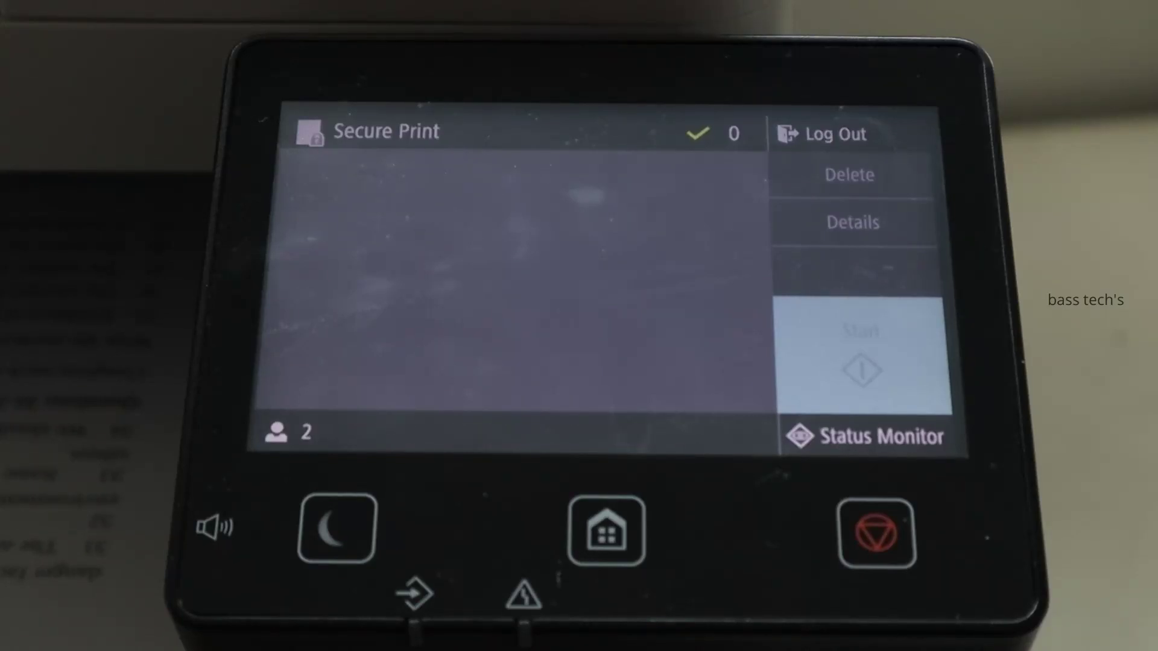
{"action": "left_click", "coordinate": [836, 133]}
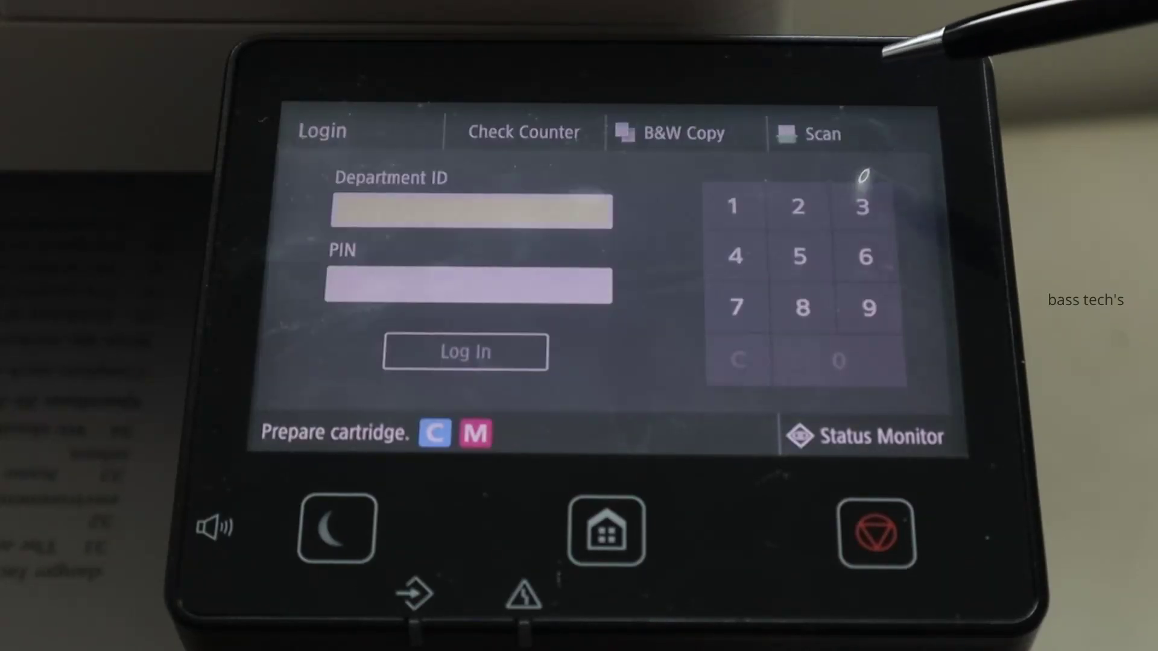